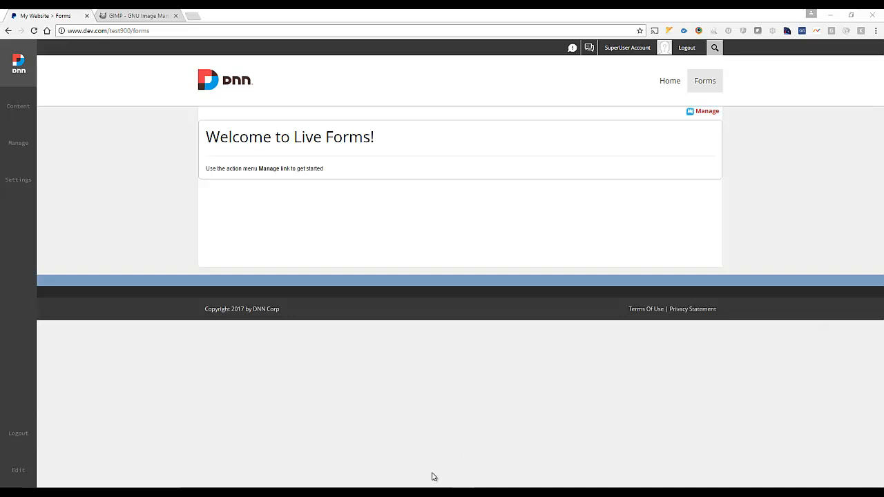
# Review the sample PDF, then import the job application form via Sharing > Copy Form with its pasted script
pyautogui.click(419, 492)
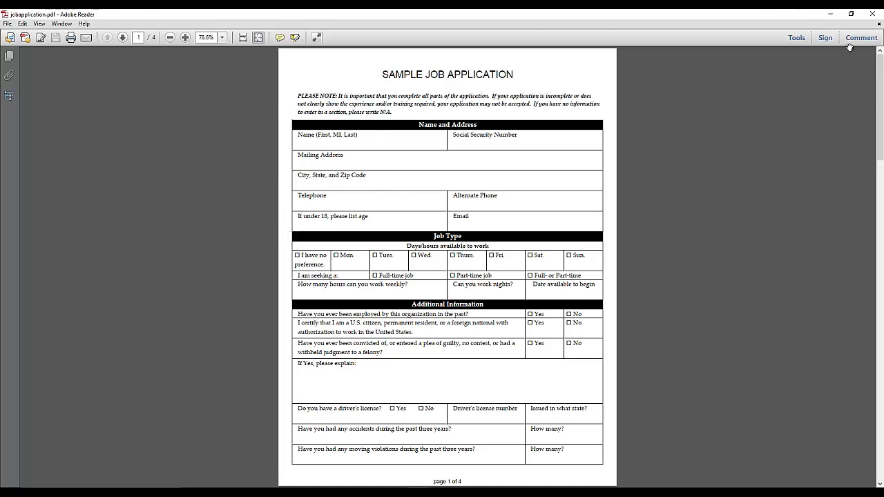
pyautogui.click(830, 14)
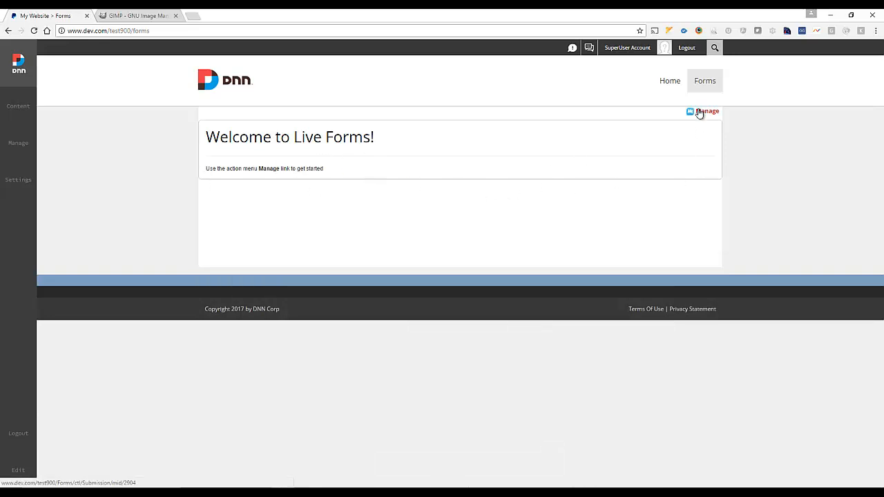
pyautogui.click(700, 113)
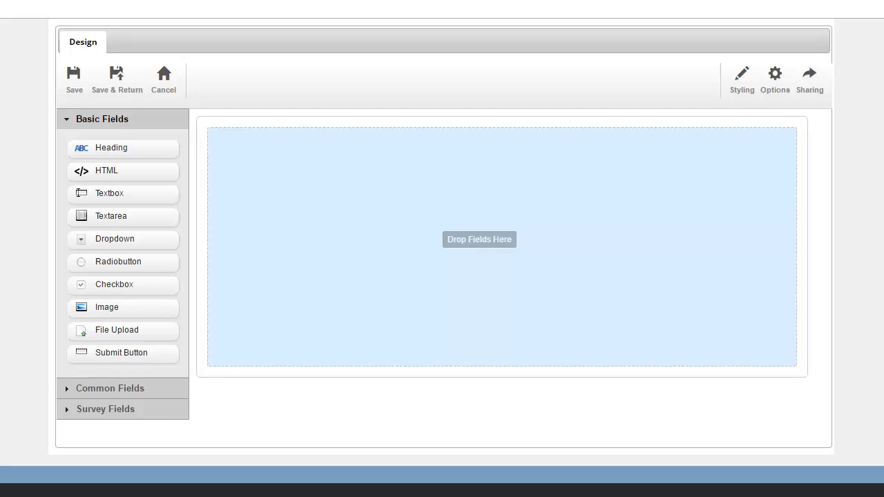
pyautogui.click(810, 79)
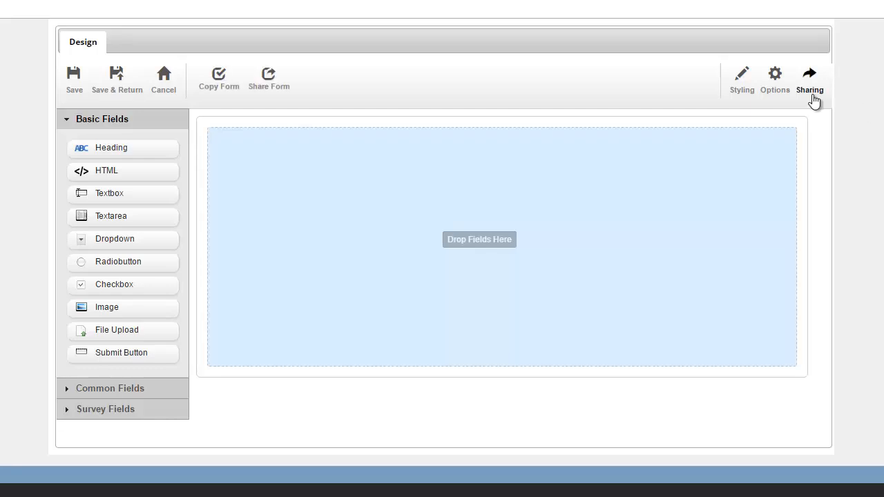
pyautogui.click(219, 79)
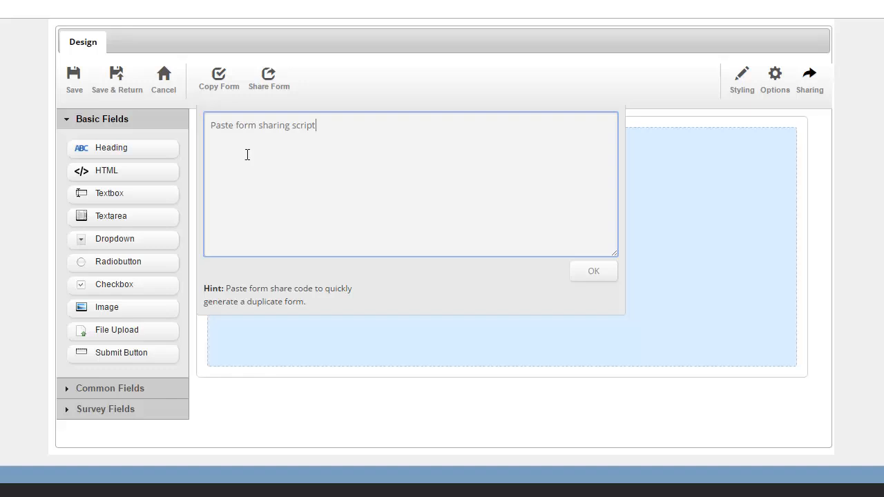
pyautogui.hotkey('ctrl', 'v')
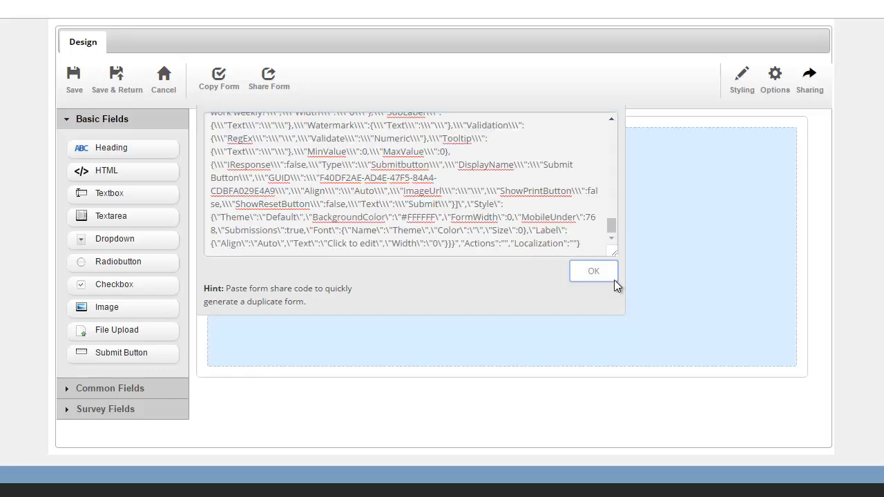
pyautogui.click(593, 271)
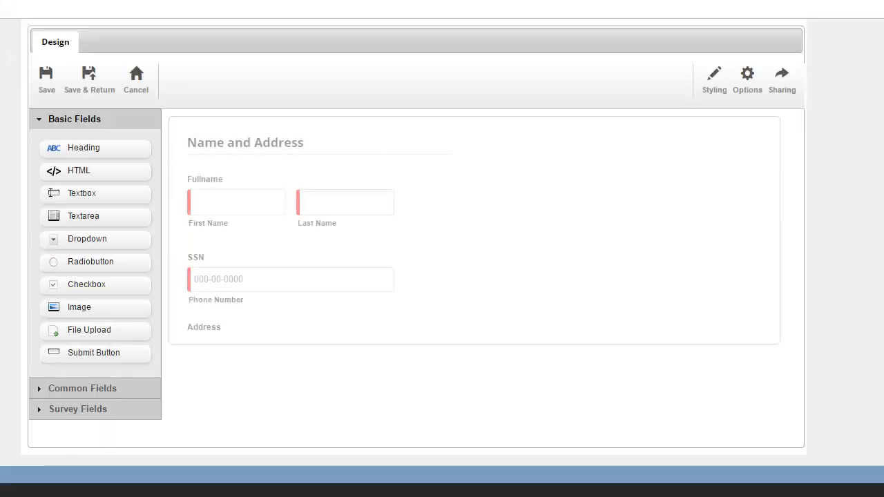
pyautogui.moveTo(483, 142)
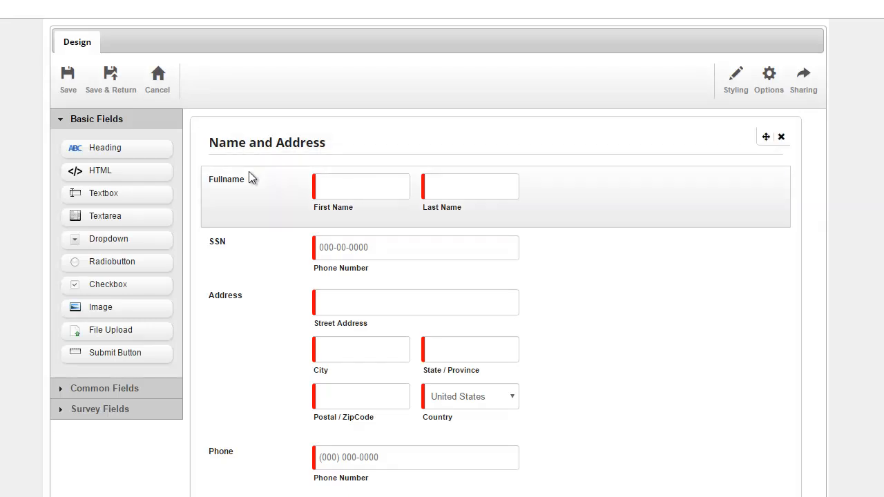
pyautogui.scroll(-5, 248, 276)
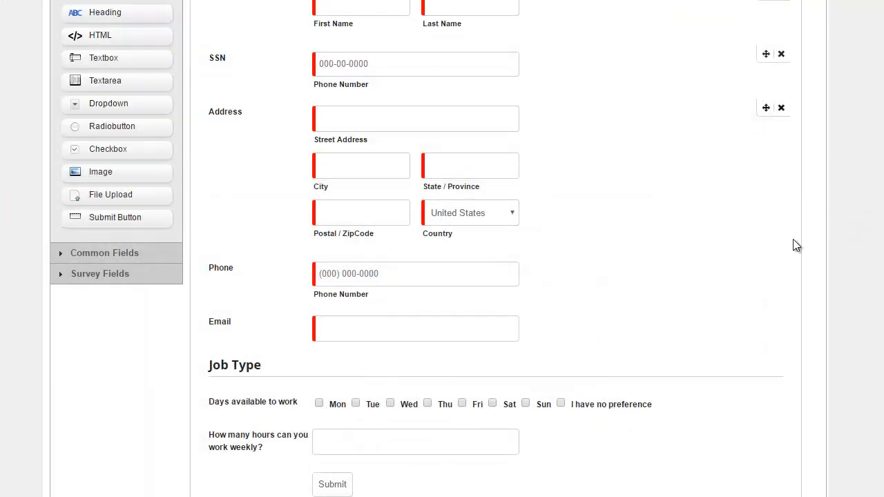
pyautogui.scroll(3, 567, 152)
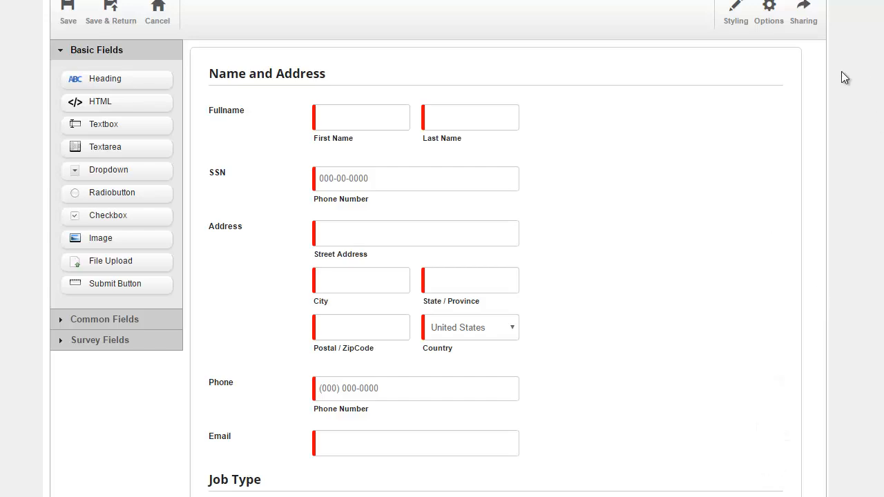
# Add an On Form Submission action of type Documents > Stamp PDF named Application
pyautogui.click(769, 21)
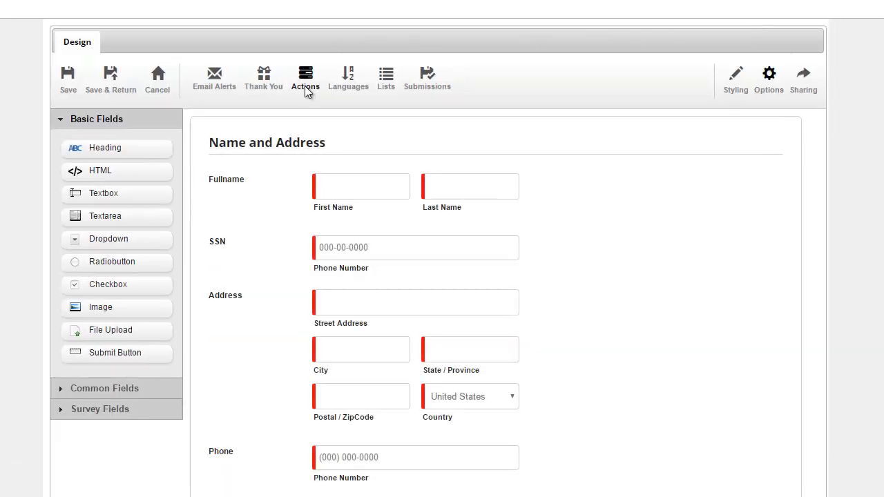
pyautogui.click(305, 85)
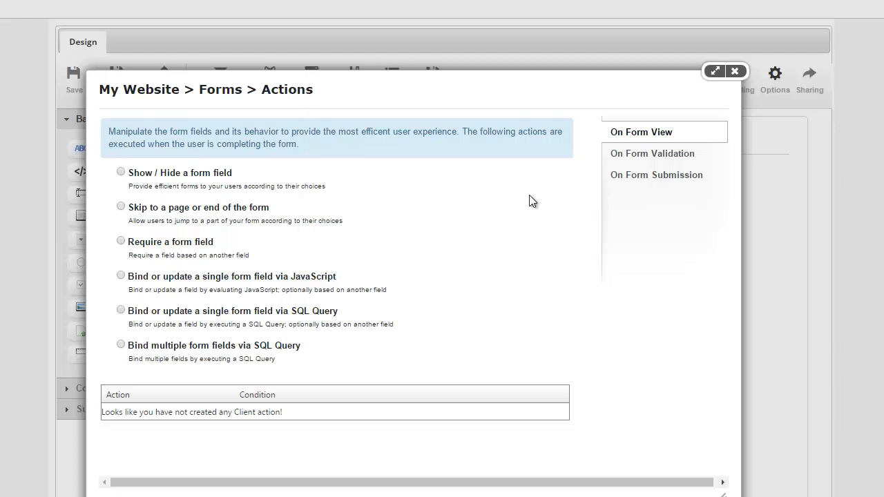
pyautogui.click(646, 174)
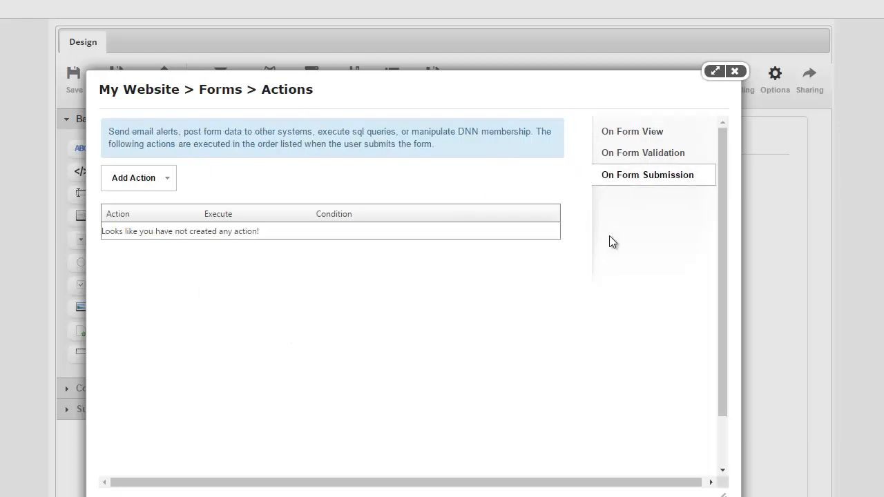
pyautogui.click(157, 185)
pyautogui.moveTo(131, 384)
pyautogui.moveTo(135, 359)
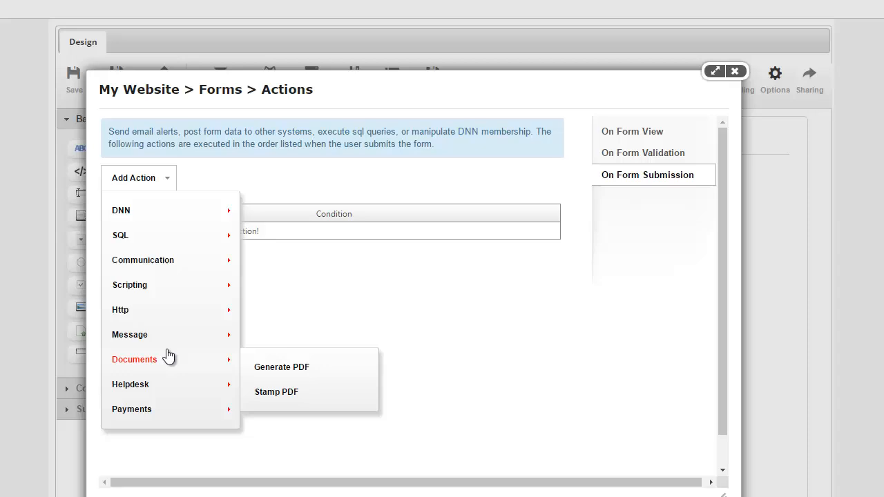
pyautogui.click(304, 390)
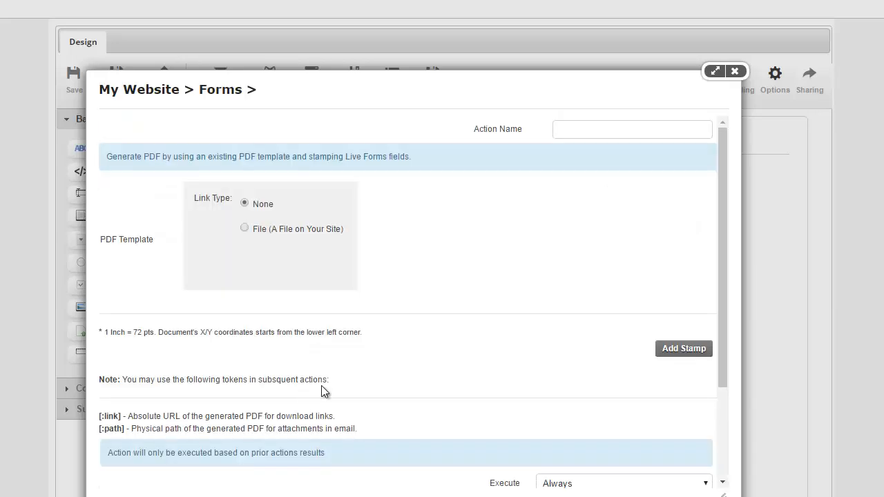
pyautogui.click(592, 132)
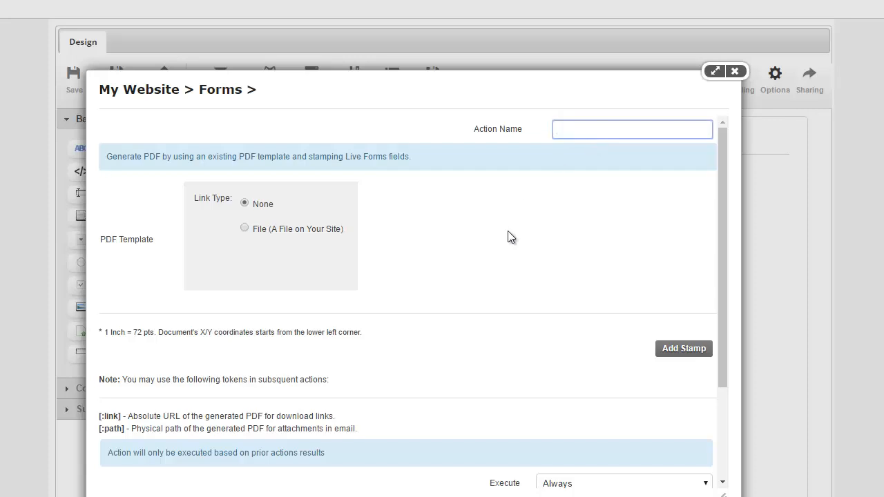
pyautogui.write('Applicat')
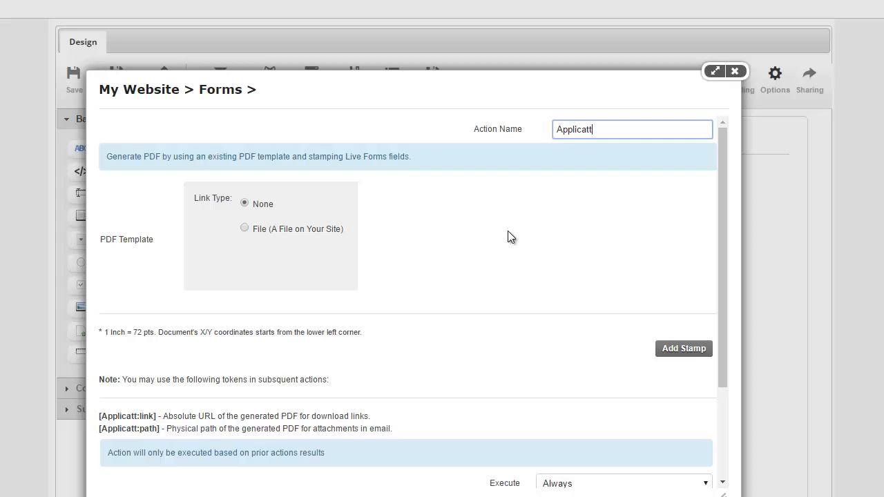
pyautogui.write('ion')
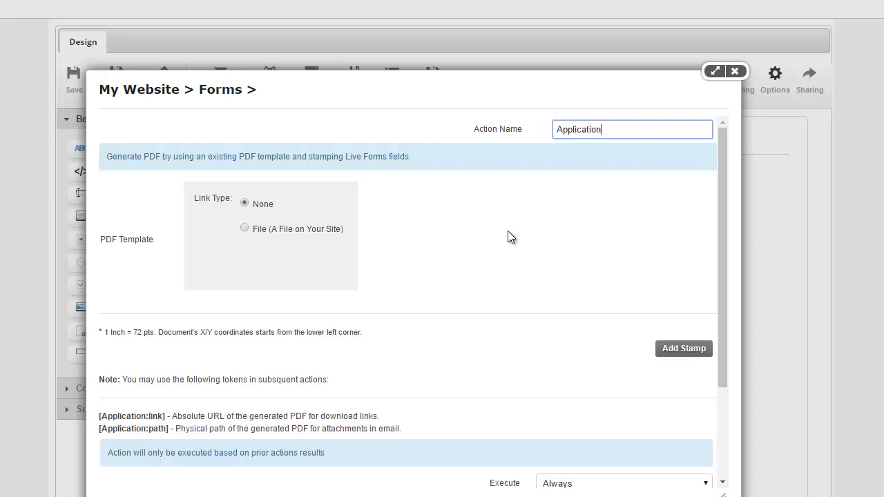
pyautogui.click(507, 231)
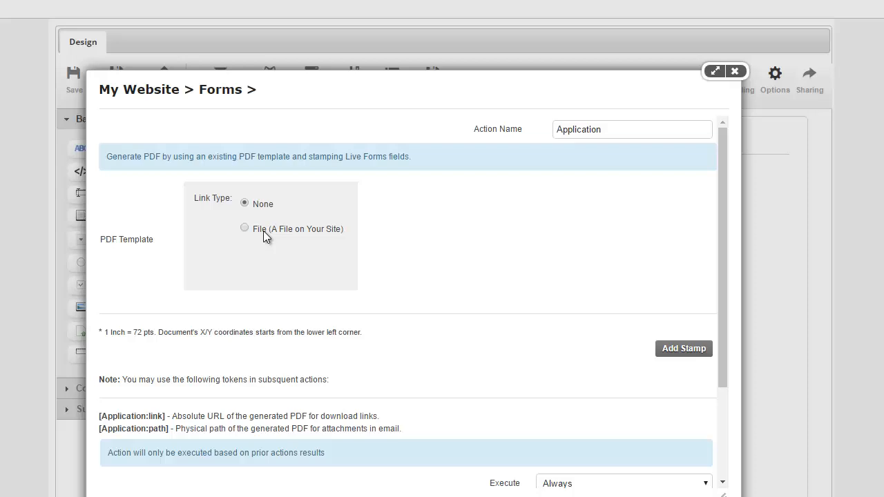
# Upload jobapplication.pdf from the computer as the action's File template
pyautogui.click(263, 230)
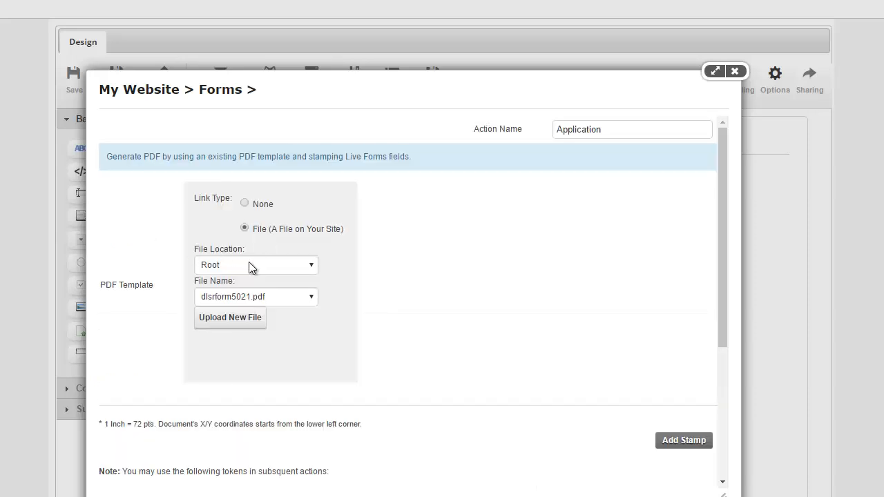
pyautogui.click(230, 317)
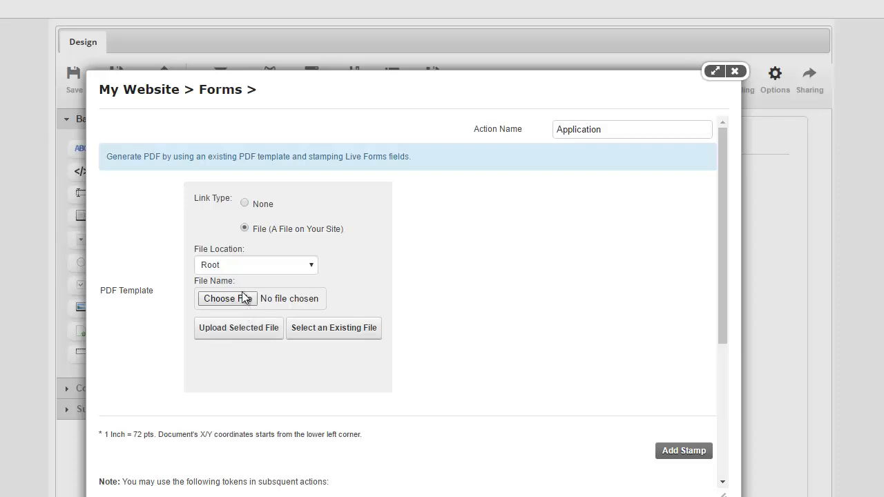
pyautogui.click(227, 299)
pyautogui.write('j')
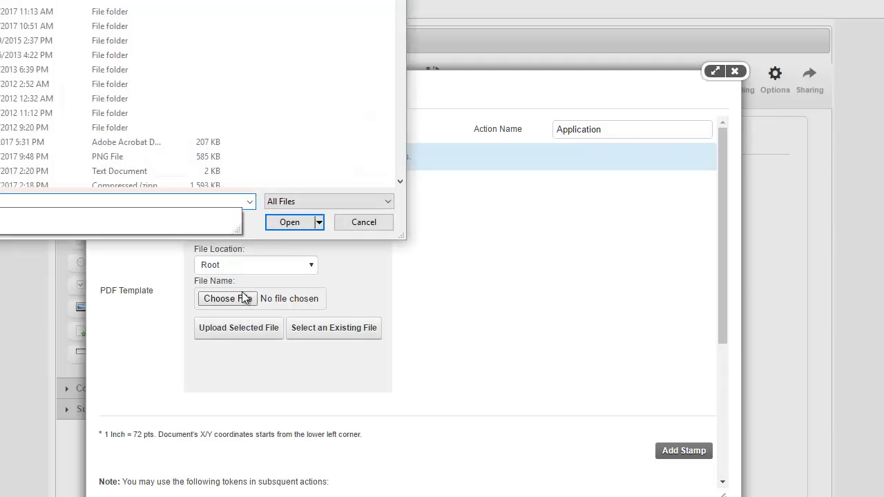
pyautogui.press('Down')
pyautogui.press('Return')
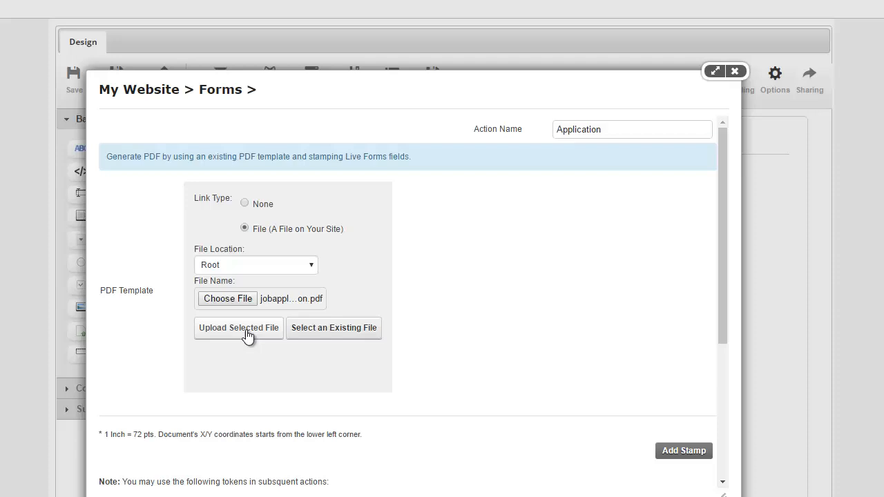
pyautogui.click(246, 329)
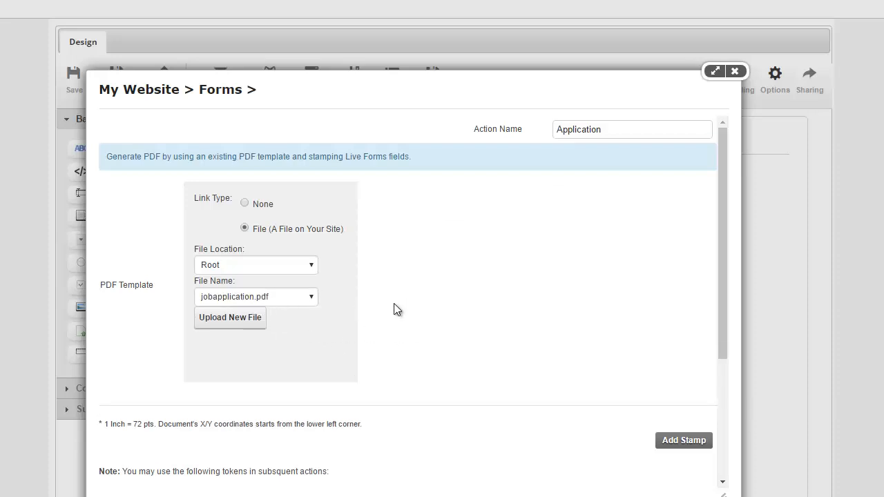
# Add a first blank stamp row to the Application action
pyautogui.doubleClick(138, 289)
pyautogui.click(451, 304)
pyautogui.moveTo(135, 286); pyautogui.dragTo(144, 286)
pyautogui.click(379, 311)
pyautogui.scroll(-5, 426, 291)
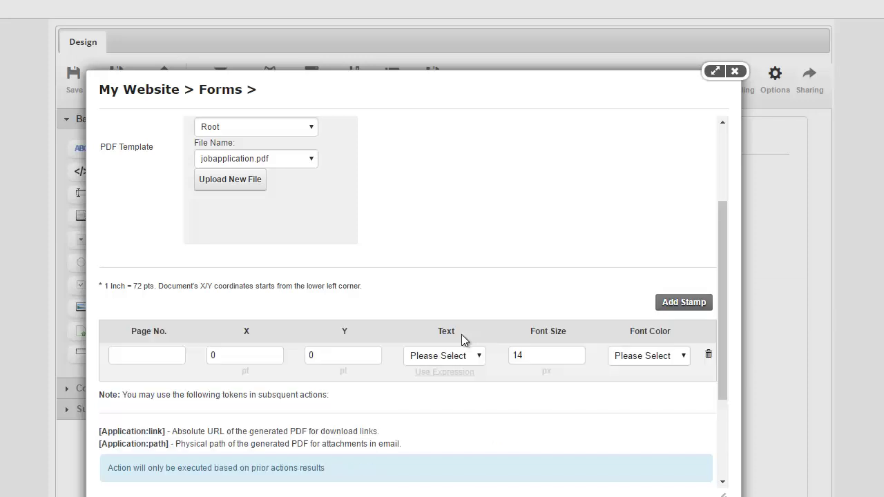
pyautogui.scroll(-3, 456, 328)
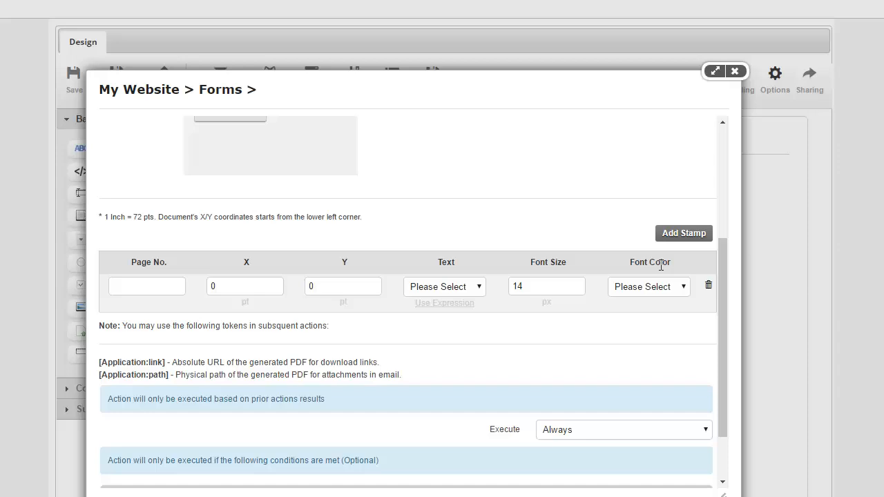
pyautogui.click(171, 288)
pyautogui.press('Tab')
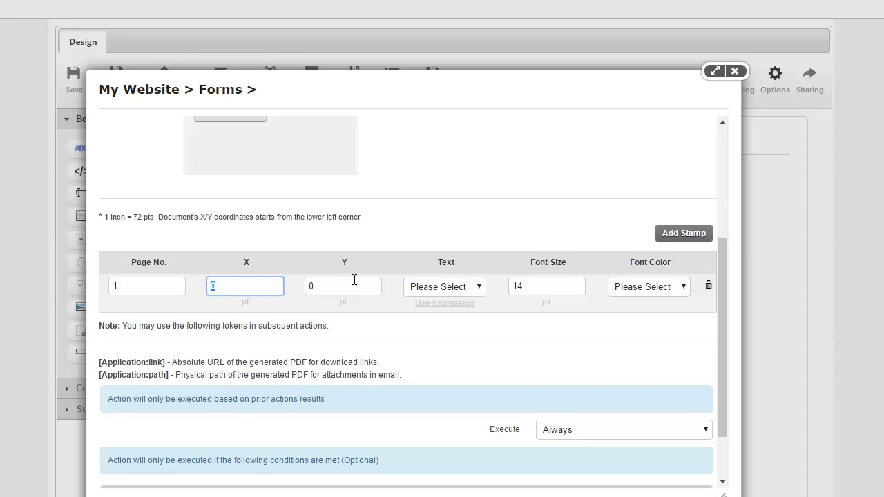
pyautogui.click(343, 238)
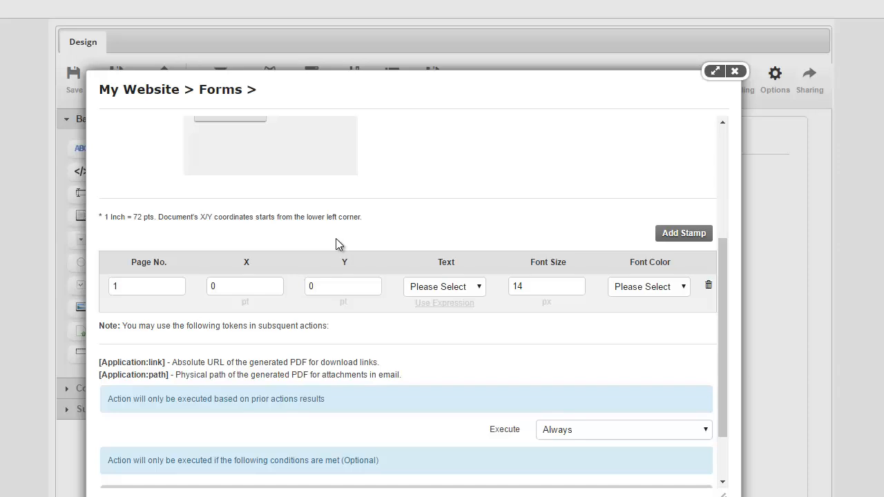
pyautogui.moveTo(200, 217); pyautogui.dragTo(361, 217)
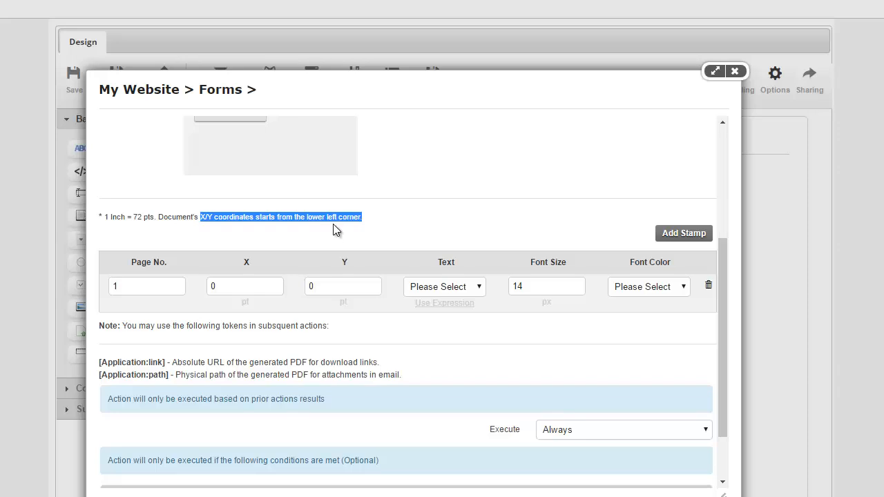
pyautogui.click(333, 224)
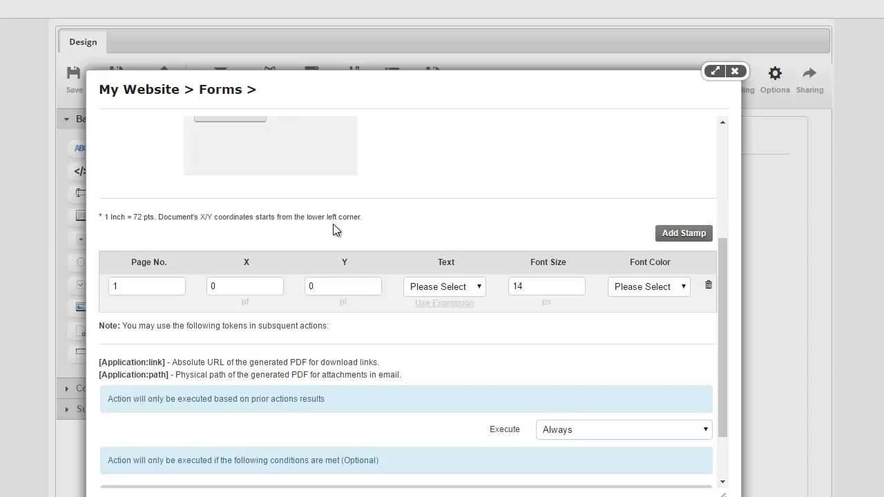
pyautogui.doubleClick(245, 302)
pyautogui.moveTo(116, 217); pyautogui.dragTo(160, 216)
pyautogui.click(159, 217)
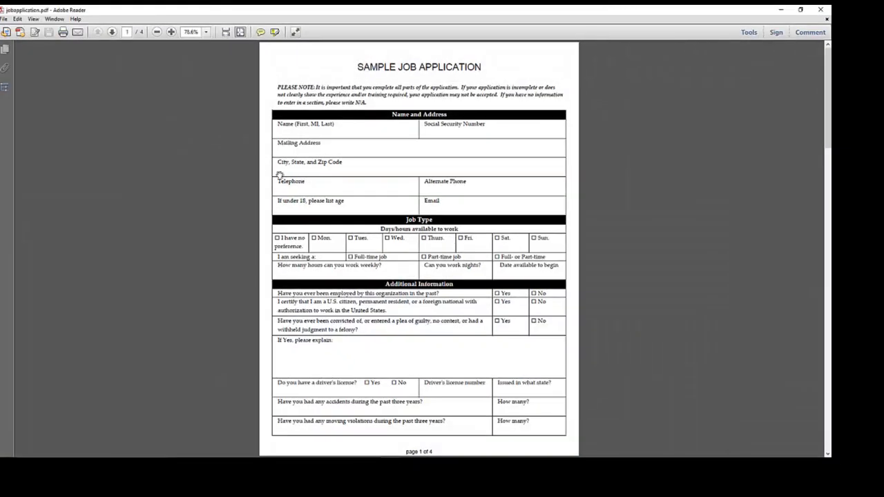
# Glance at Adobe Reader's Edit menu, dismiss it, and minimize Reader to return to the form builder
pyautogui.click(17, 19)
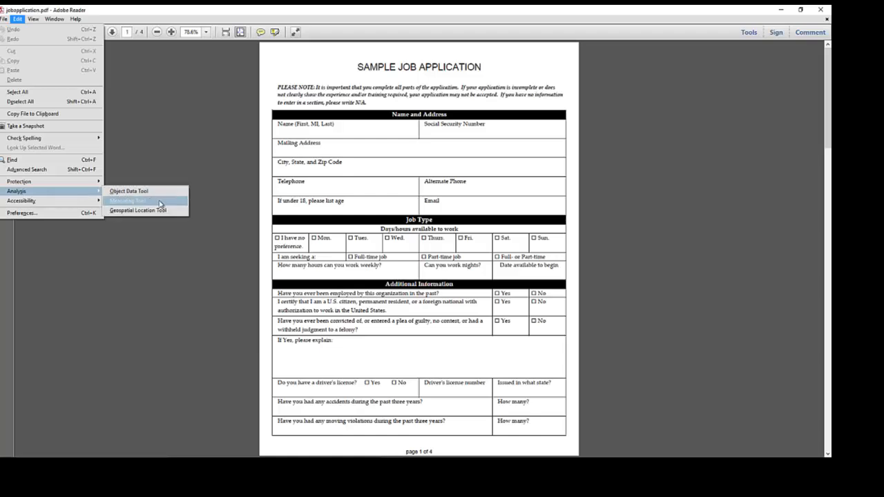
pyautogui.moveTo(16, 191)
pyautogui.click(257, 149)
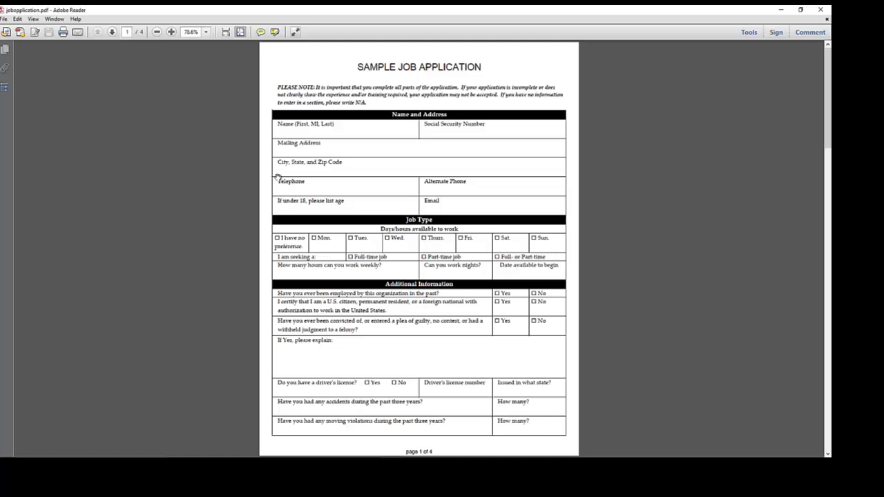
pyautogui.click(781, 9)
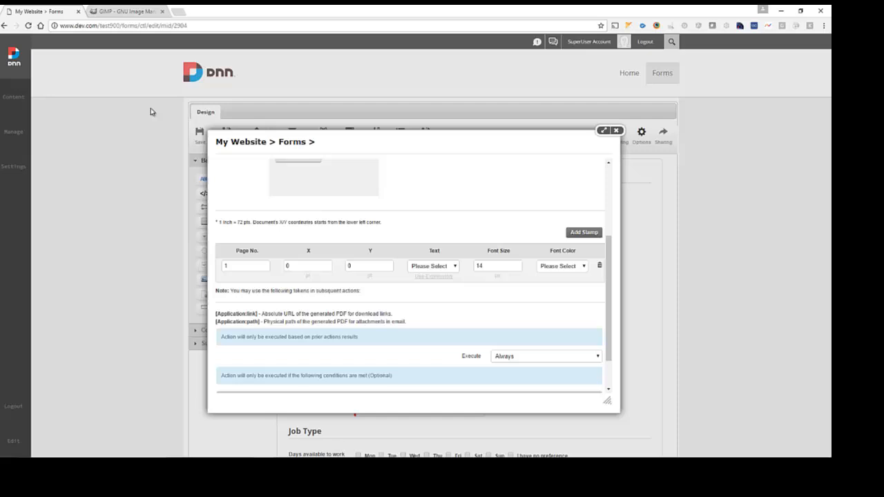
# Switch to the GIMP website browser tab
pyautogui.click(130, 11)
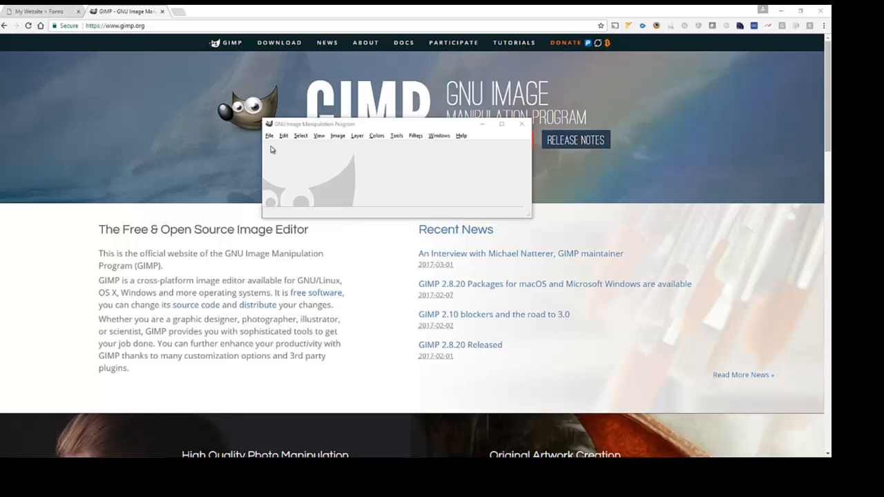
# Import jobapplication.pdf into GIMP via File > Open and maximize the image window
pyautogui.click(270, 136)
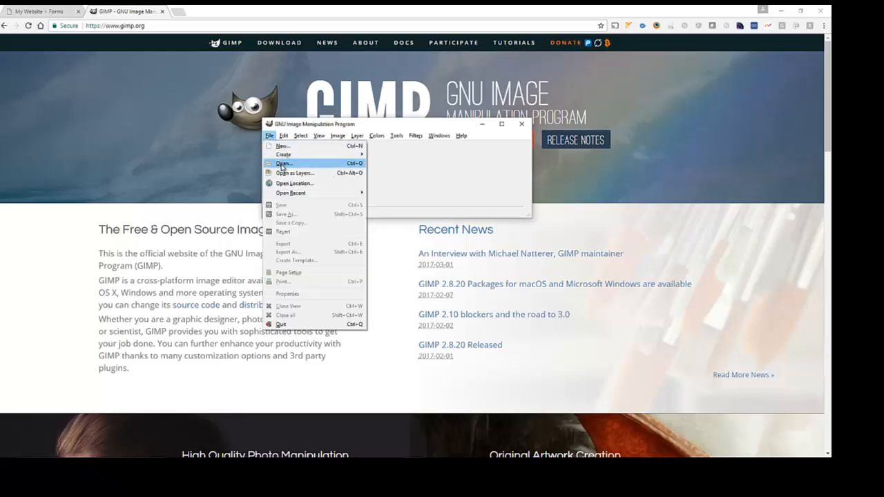
pyautogui.click(282, 163)
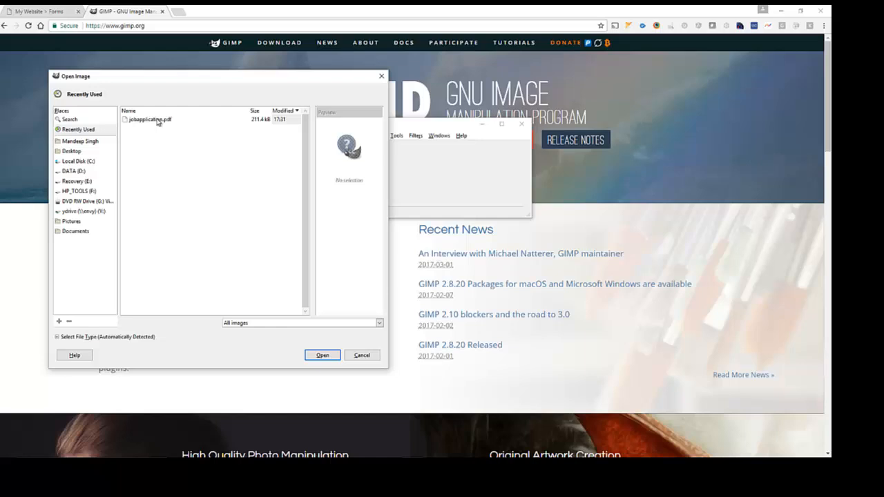
pyautogui.doubleClick(158, 120)
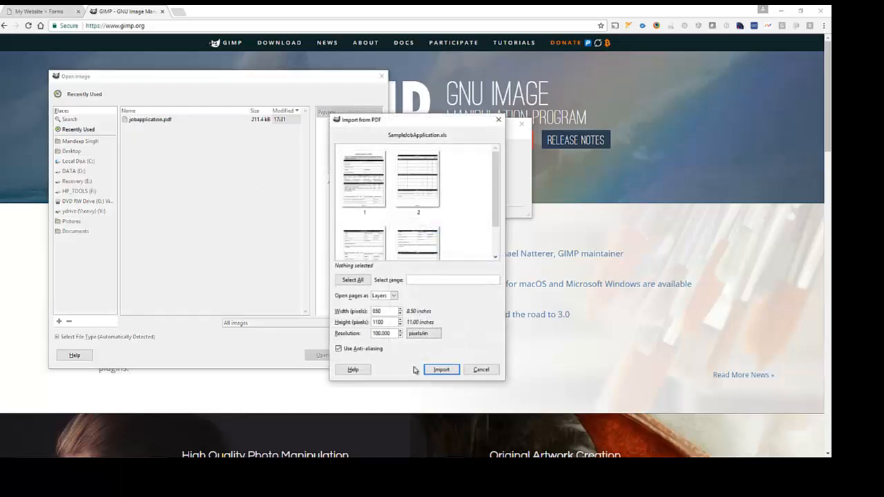
pyautogui.click(441, 369)
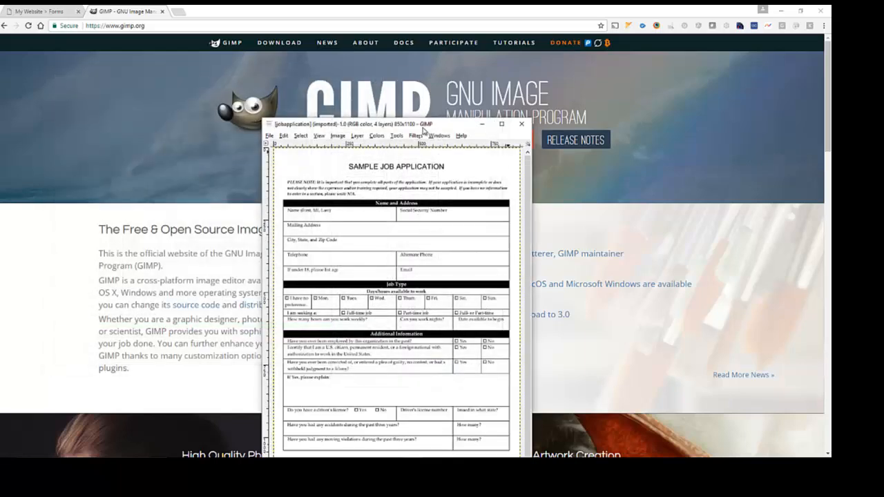
pyautogui.click(502, 124)
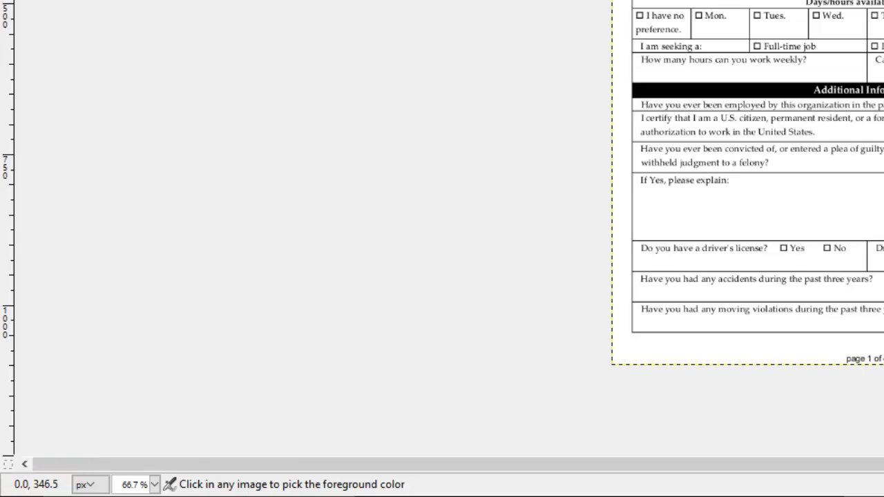
# Set GIMP's status-bar coordinate units to points
pyautogui.click(90, 484)
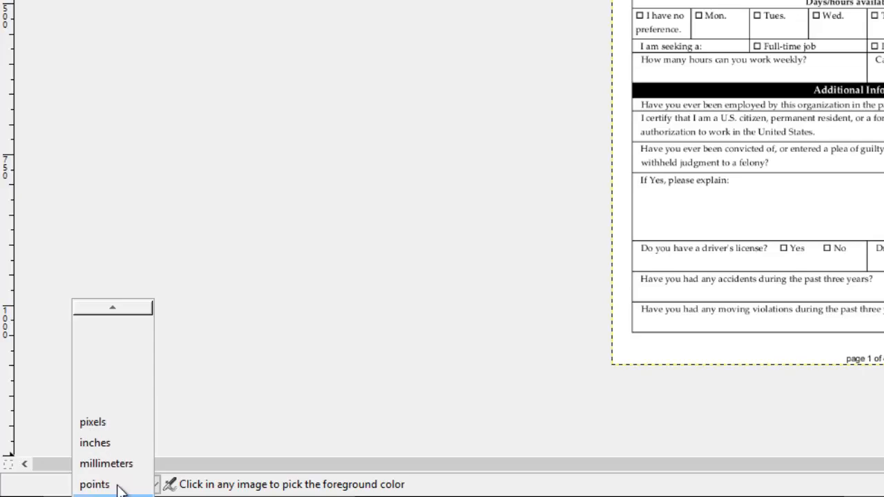
pyautogui.click(110, 488)
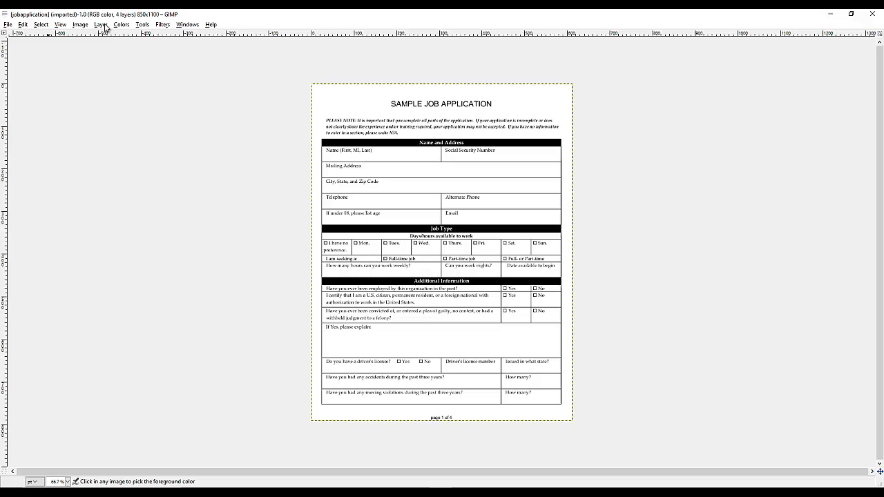
# Flip the job application image vertically via Image > Transform > Flip Vertically
pyautogui.click(80, 25)
pyautogui.moveTo(96, 53)
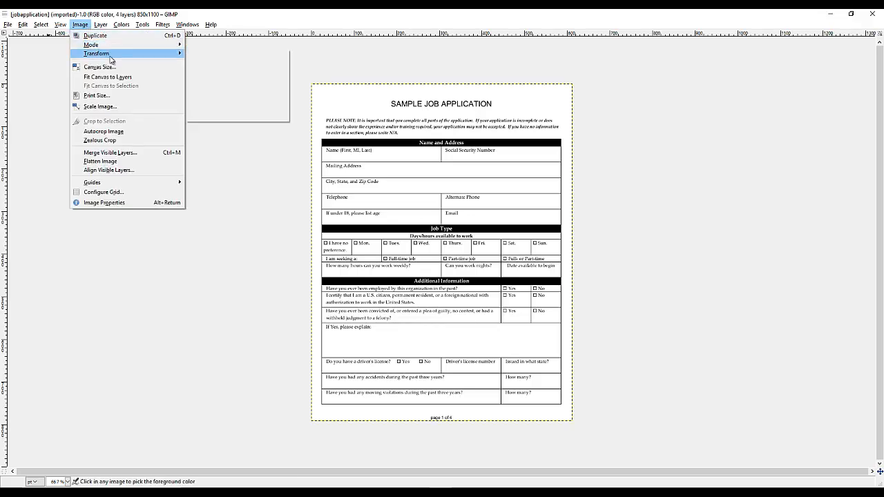
pyautogui.click(214, 65)
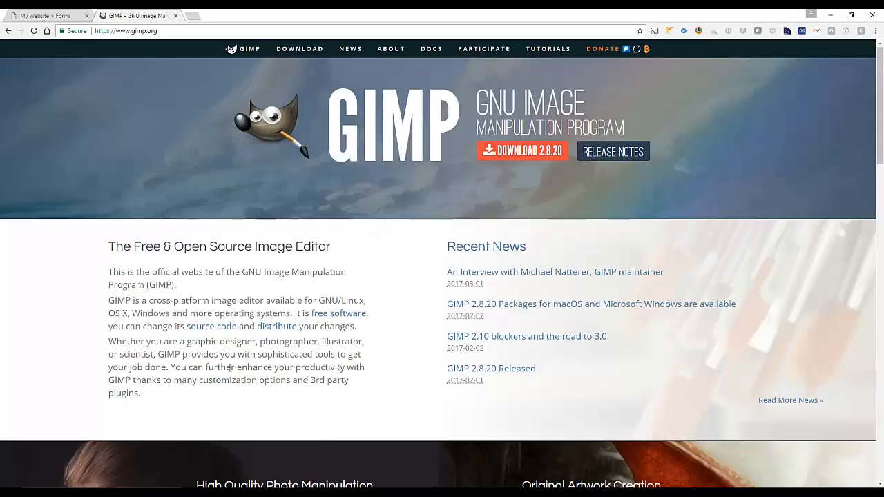
# Set the first stamp to print Fullname in Black at X 33, Y 624 on page 1
pyautogui.click(62, 16)
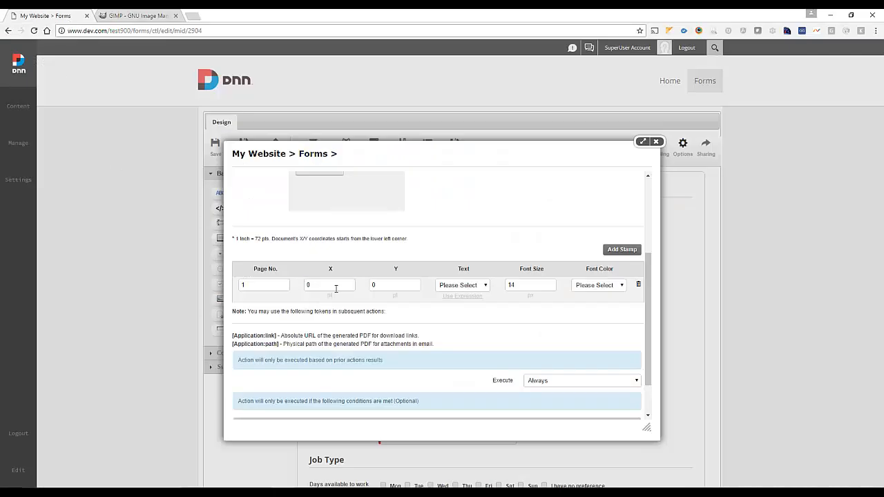
pyautogui.click(336, 286)
pyautogui.write('33')
pyautogui.press('Tab')
pyautogui.click(461, 285)
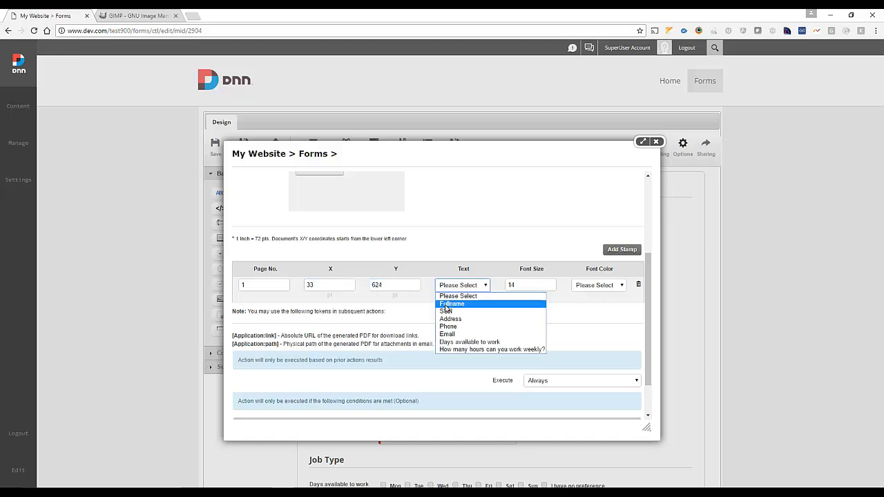
pyautogui.click(456, 304)
pyautogui.click(598, 285)
pyautogui.click(591, 304)
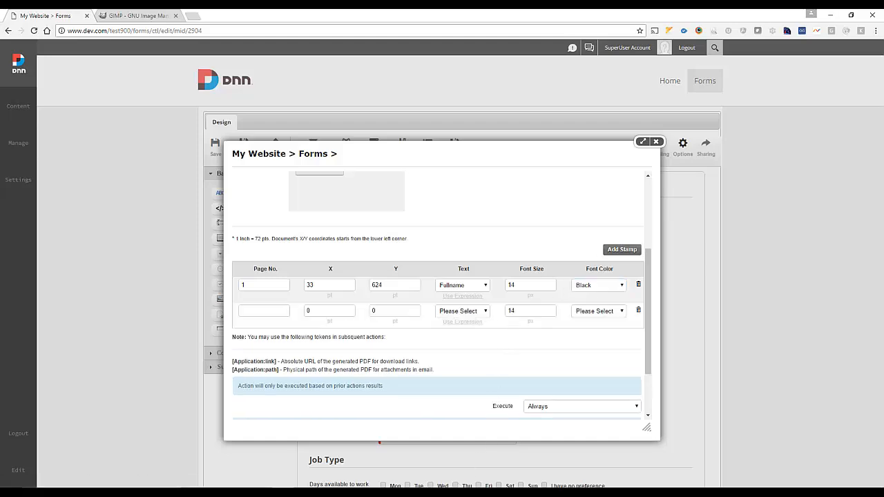
pyautogui.hotkey('alt', 'Tab')
pyautogui.hotkey('alt', 'Tab')
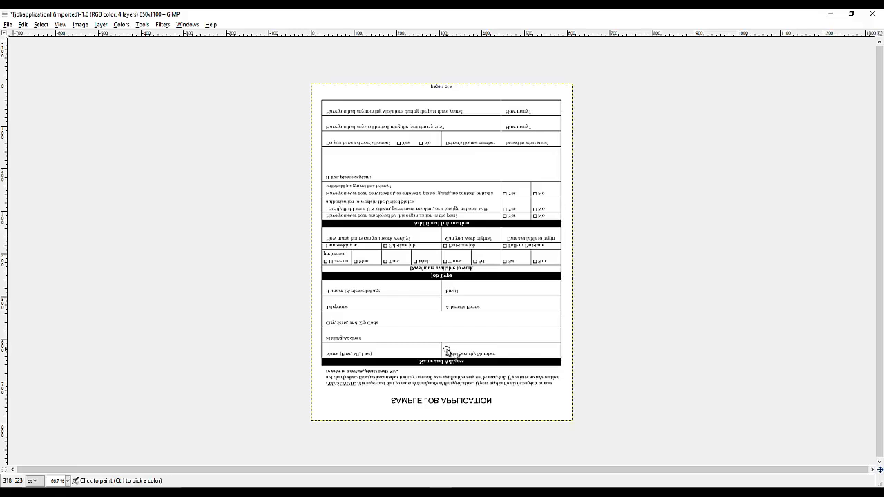
# Set the second stamp to print SSN in Black at page 1, X 318, Y 624, and add a third row
pyautogui.click(830, 14)
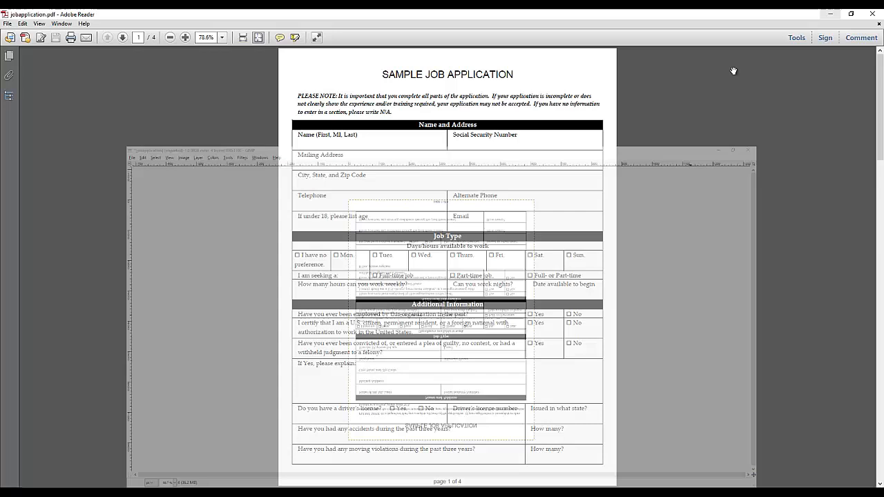
pyautogui.click(829, 14)
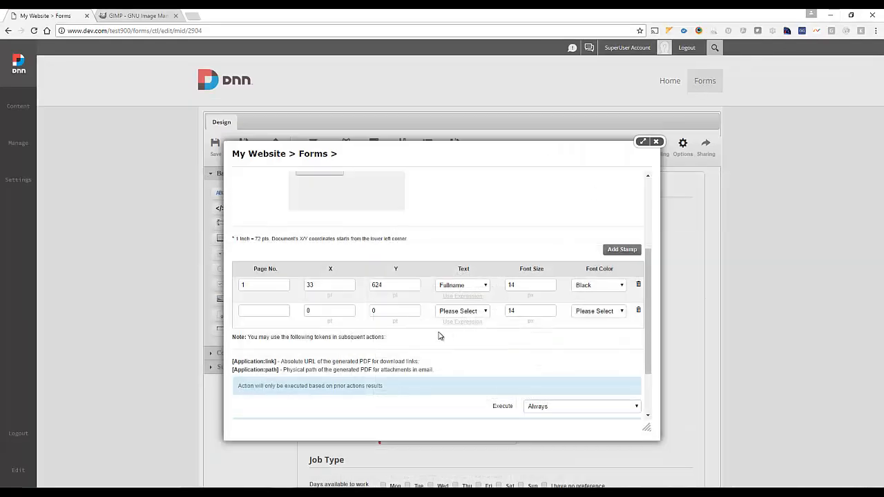
pyautogui.click(264, 311)
pyautogui.write('1')
pyautogui.press('Tab')
pyautogui.press('Tab')
pyautogui.press('Tab')
pyautogui.click(462, 310)
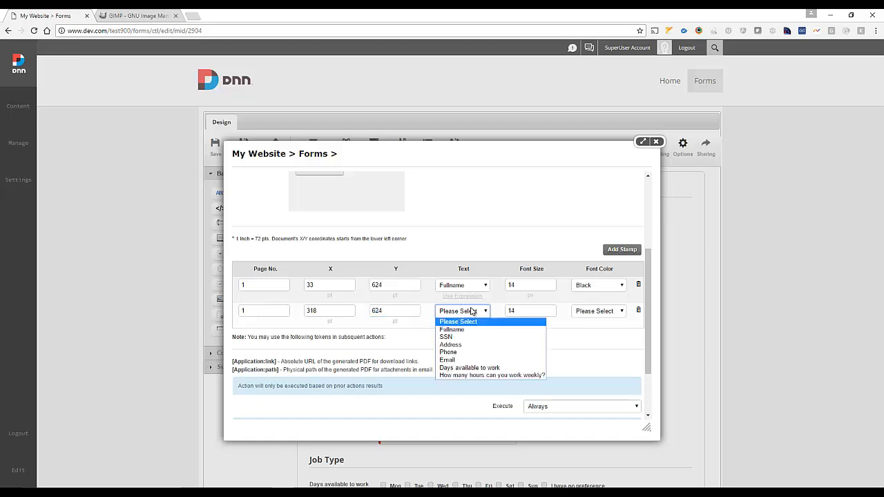
pyautogui.click(446, 337)
pyautogui.click(598, 311)
pyautogui.click(587, 332)
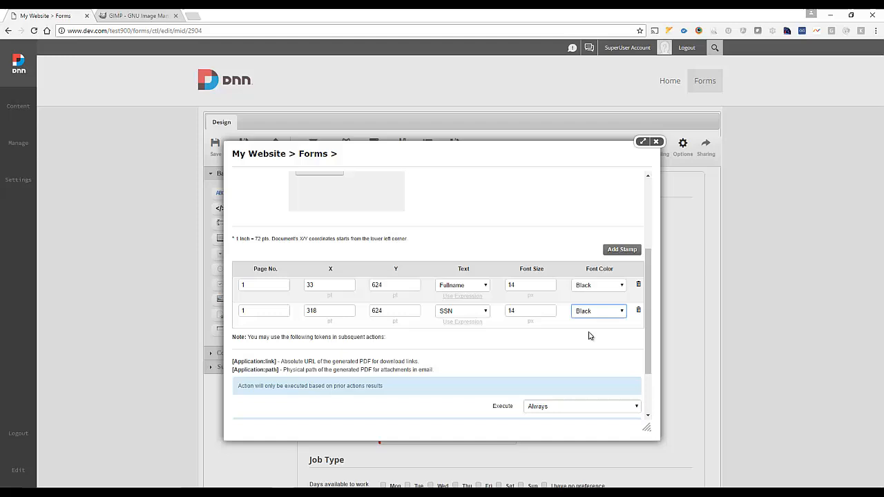
pyautogui.click(622, 249)
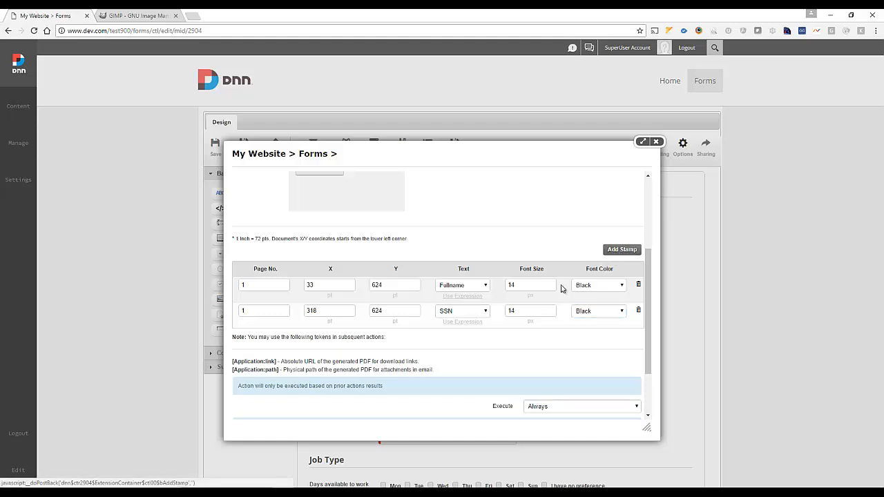
pyautogui.hotkey('alt', 'Tab')
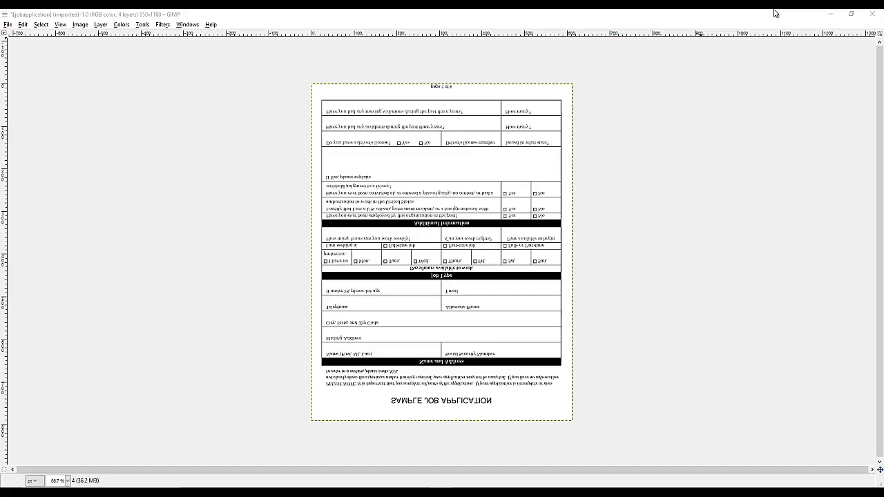
# Set the third stamp to print Email in Black at page 1, X 321, Y 472, and finish the stamp table
pyautogui.click(831, 13)
pyautogui.doubleClick(330, 337)
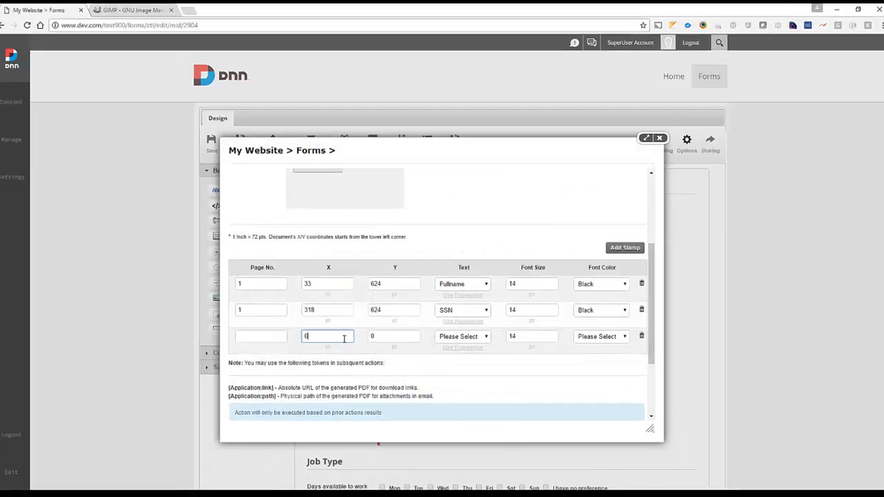
pyautogui.write('321')
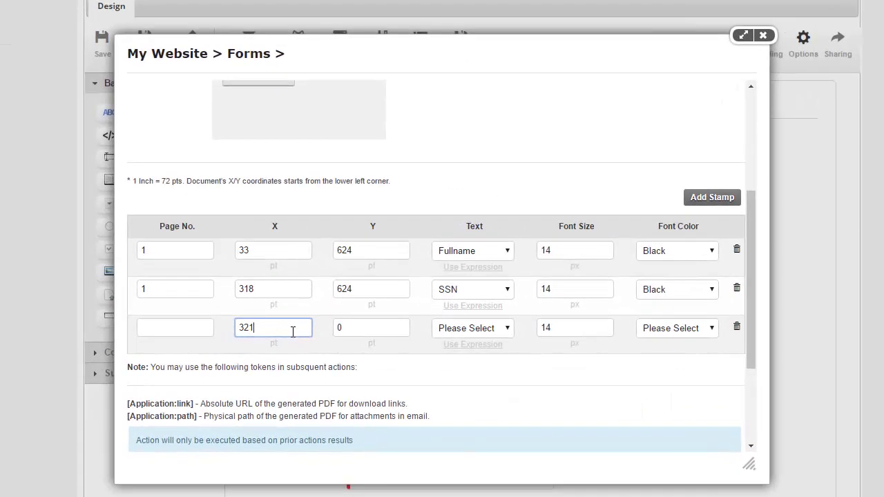
pyautogui.press('Tab')
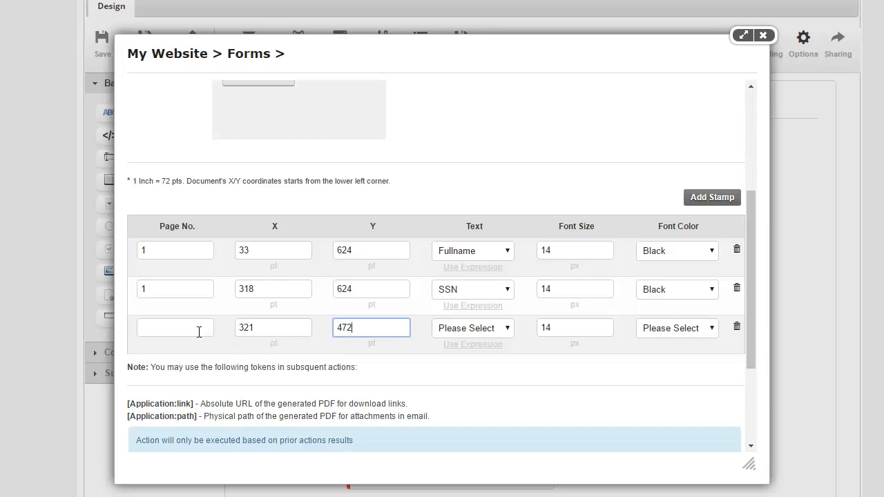
pyautogui.click(175, 327)
pyautogui.write('1')
pyautogui.click(474, 328)
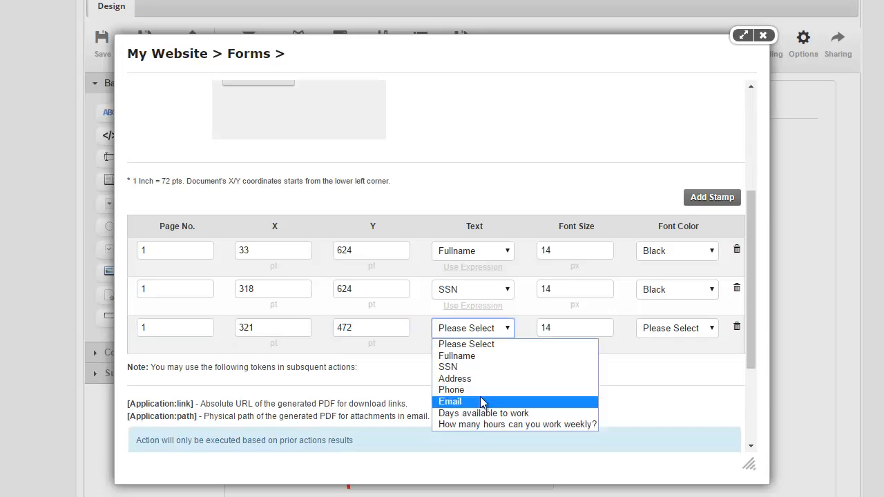
pyautogui.click(455, 402)
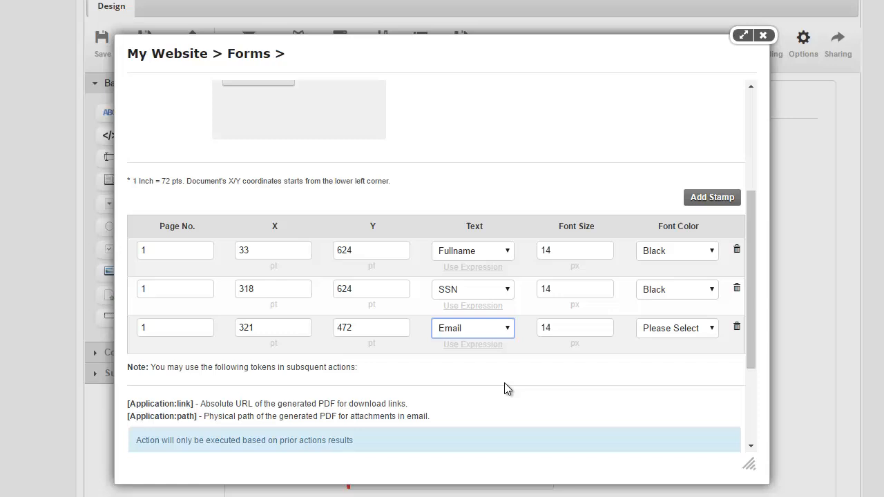
pyautogui.click(677, 328)
pyautogui.click(659, 357)
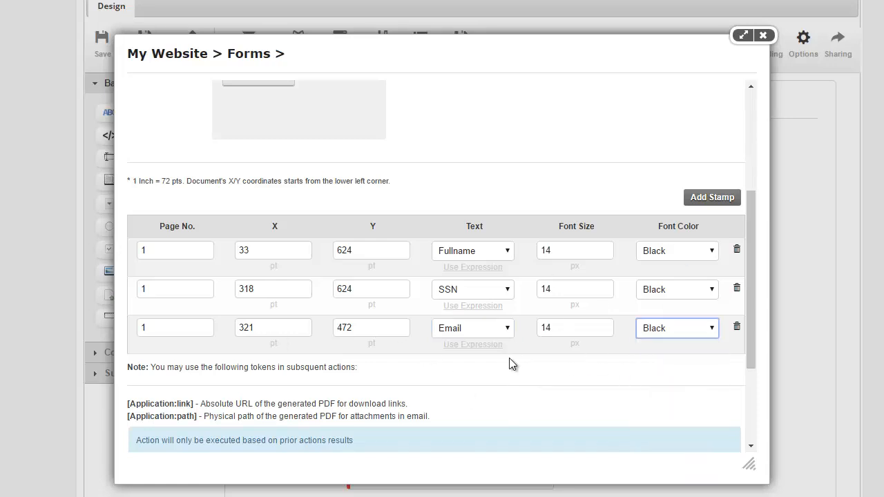
pyautogui.click(502, 404)
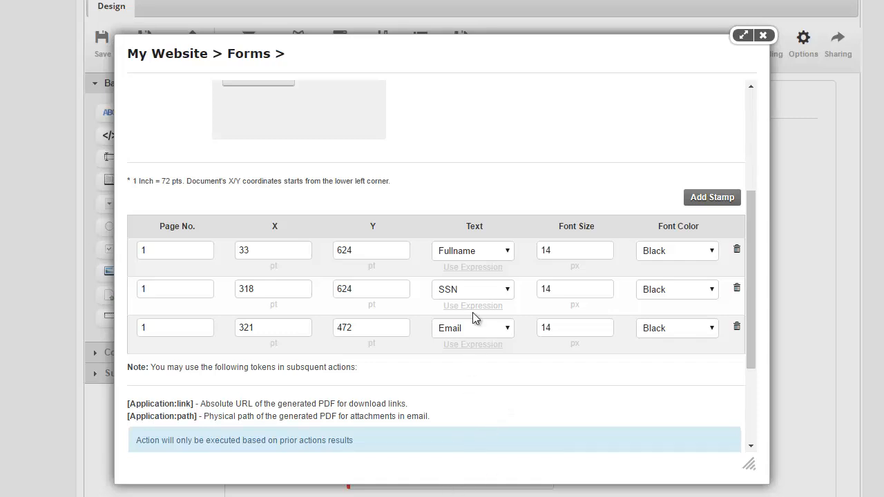
pyautogui.scroll(3, 476, 318)
pyautogui.scroll(3, 475, 240)
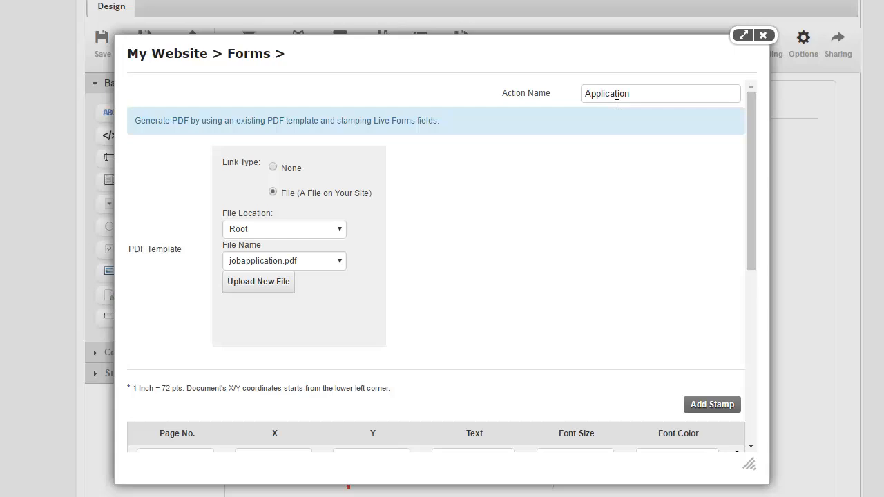
# Review the Application action, noting the [Application:link] and [Application:path] tokens
pyautogui.doubleClick(622, 93)
pyautogui.click(536, 133)
pyautogui.scroll(-5, 526, 143)
pyautogui.scroll(-5, 518, 140)
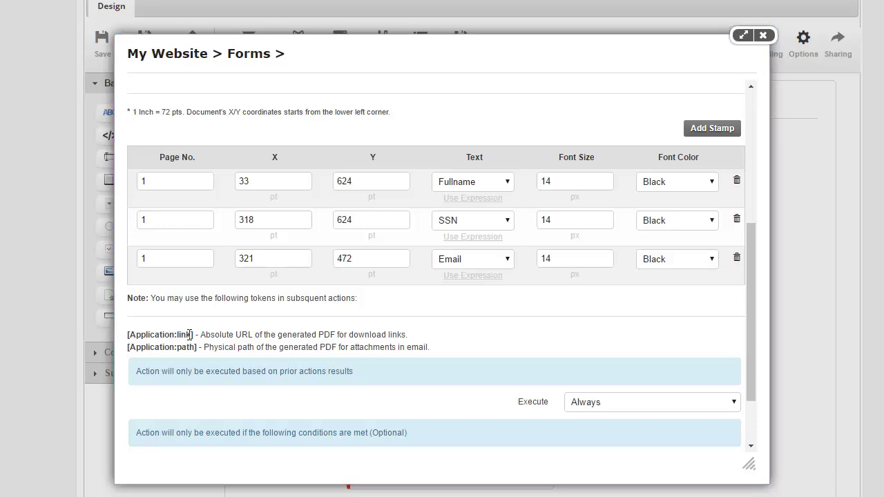
pyautogui.moveTo(193, 335); pyautogui.dragTo(128, 335)
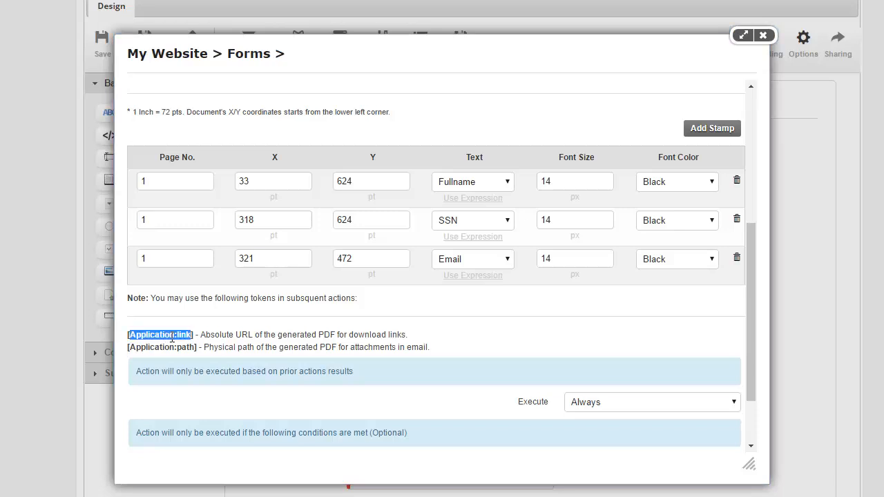
pyautogui.moveTo(196, 335); pyautogui.dragTo(122, 339)
pyautogui.moveTo(196, 347); pyautogui.dragTo(133, 350)
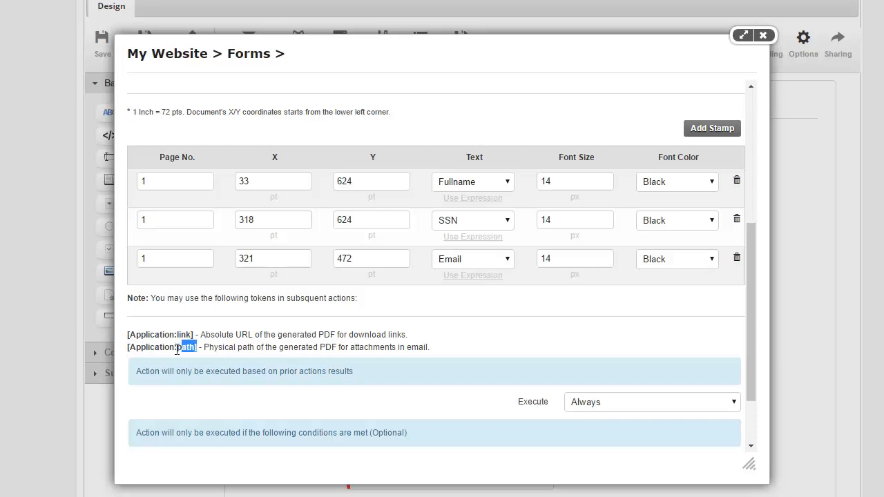
pyautogui.click(331, 330)
pyautogui.scroll(-3, 347, 322)
# Save the Application stamping action and add a named Show Message action
pyautogui.click(142, 449)
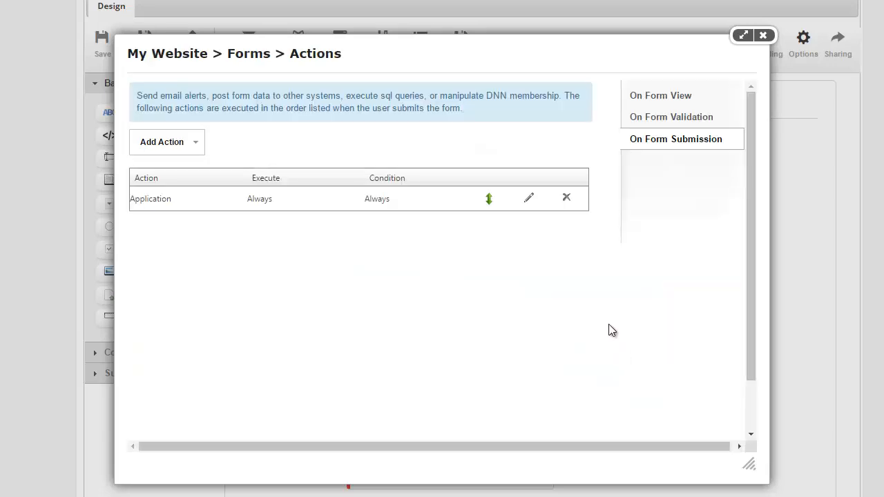
pyautogui.click(170, 142)
pyautogui.moveTo(158, 298)
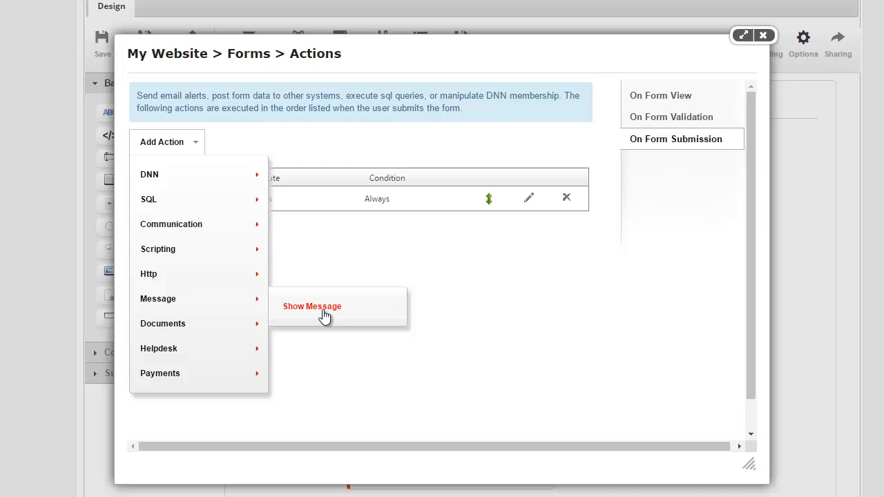
pyautogui.click(325, 308)
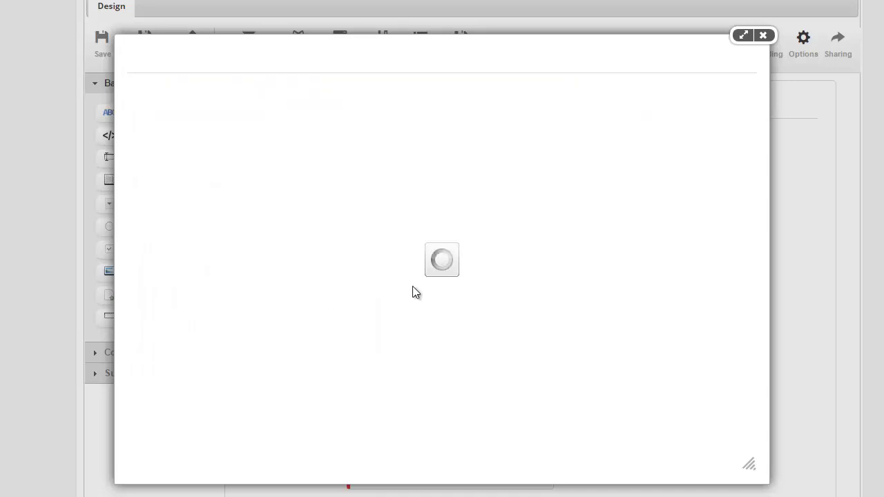
pyautogui.click(631, 97)
pyautogui.write('how Message')
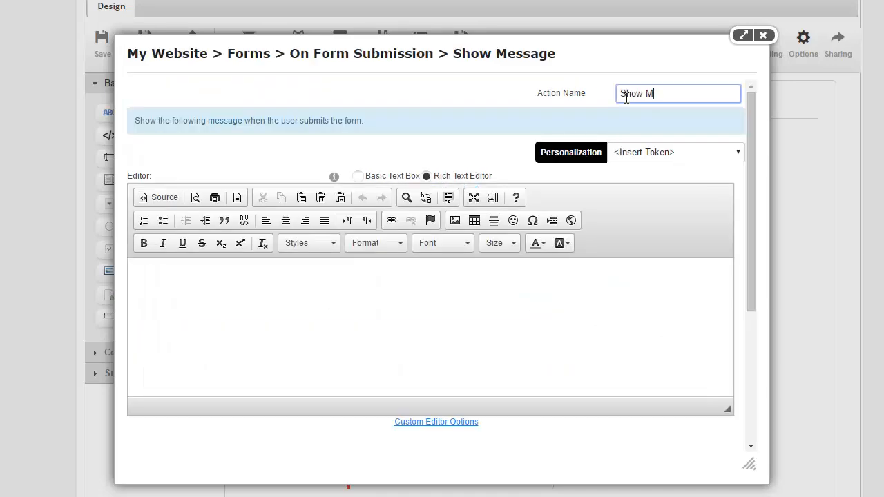
# Write the submission confirmation text with a bold Download Link line below it
pyautogui.click(530, 308)
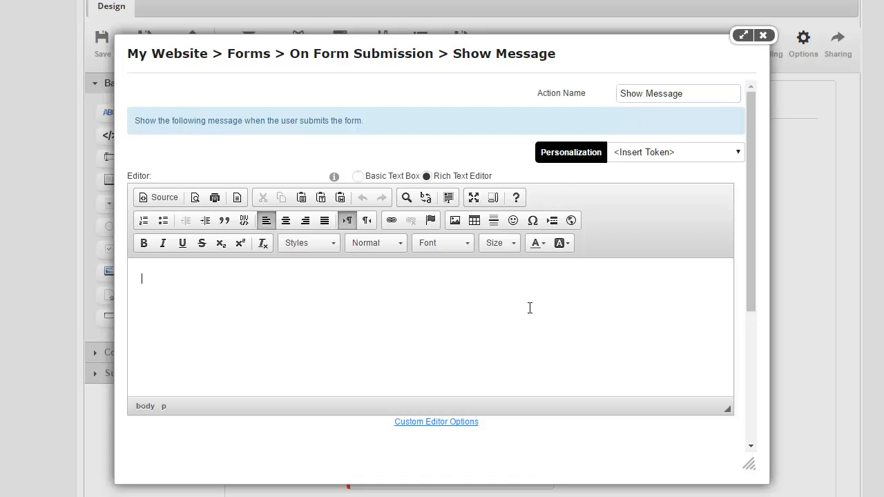
pyautogui.write('You')
pyautogui.write('application ahs be')
pyautogui.write('been submitted')
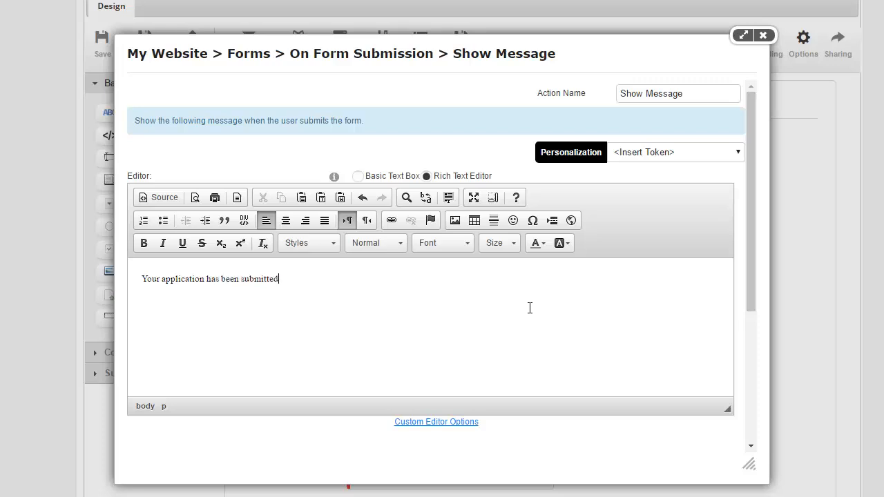
pyautogui.write('. You may')
pyautogui.press('BackSpace')
pyautogui.write('down')
pyautogui.write('opy')
pyautogui.press('Return')
pyautogui.press('Return')
pyautogui.write('Down')
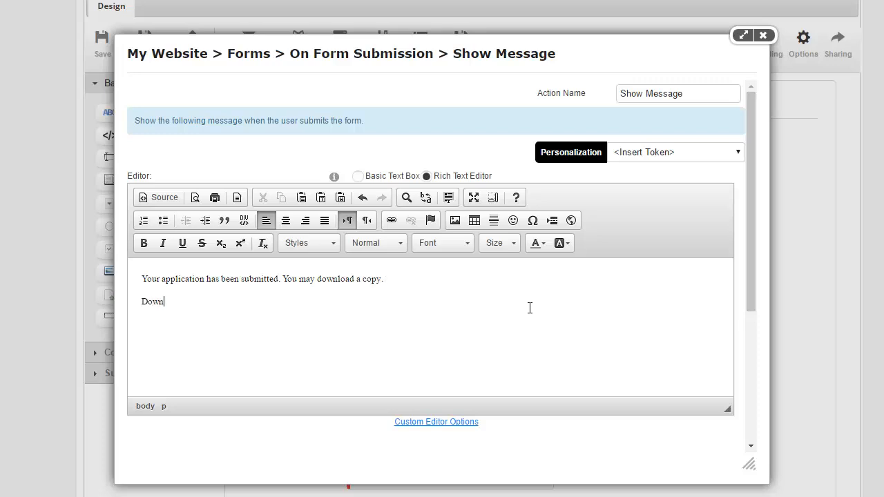
pyautogui.write('load Link')
pyautogui.hotkey('shift', 'Home')
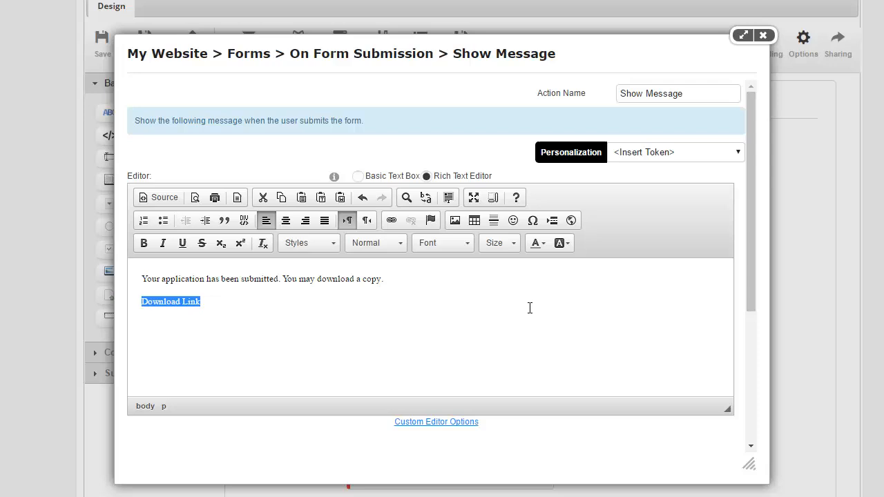
pyautogui.hotkey('ctrl', 'b')
# Link Download Link to [Application:link] using the <other> protocol
pyautogui.click(391, 220)
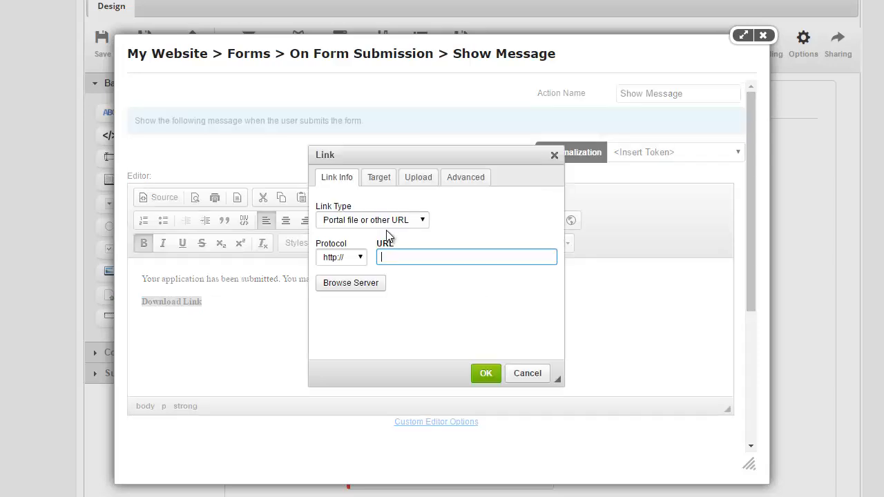
pyautogui.click(342, 257)
pyautogui.click(338, 314)
pyautogui.click(442, 257)
pyautogui.write('[app')
pyautogui.press('BackSpace')
pyautogui.press('BackSpace')
pyautogui.press('BackSpace')
pyautogui.write('Application:')
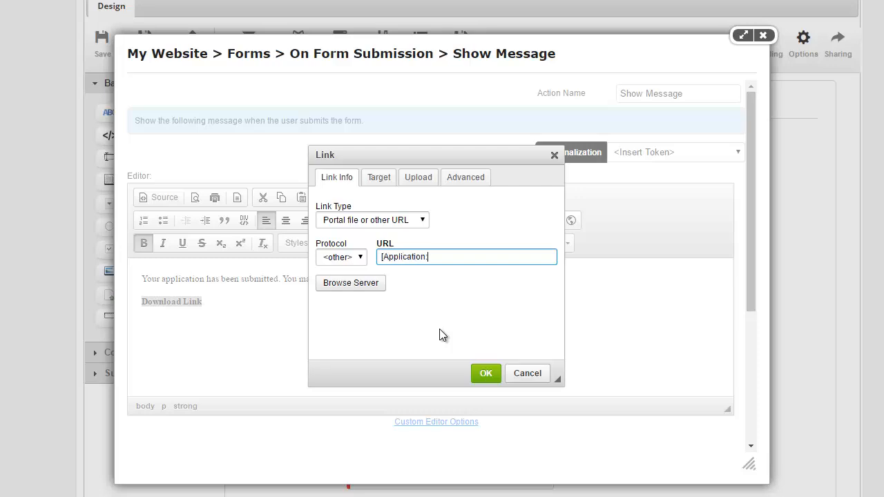
pyautogui.write('link]')
# Set the link target to New Window (_blank) and confirm the link settings
pyautogui.click(379, 177)
pyautogui.click(388, 219)
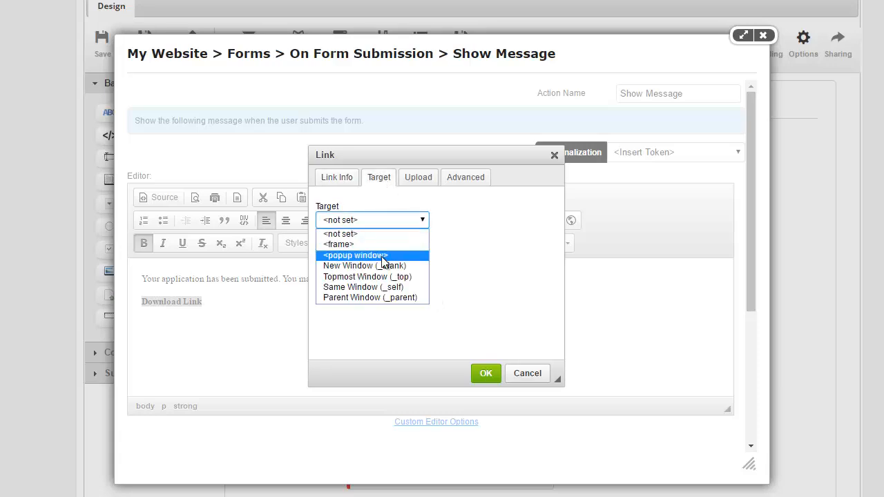
pyautogui.click(366, 274)
pyautogui.click(486, 373)
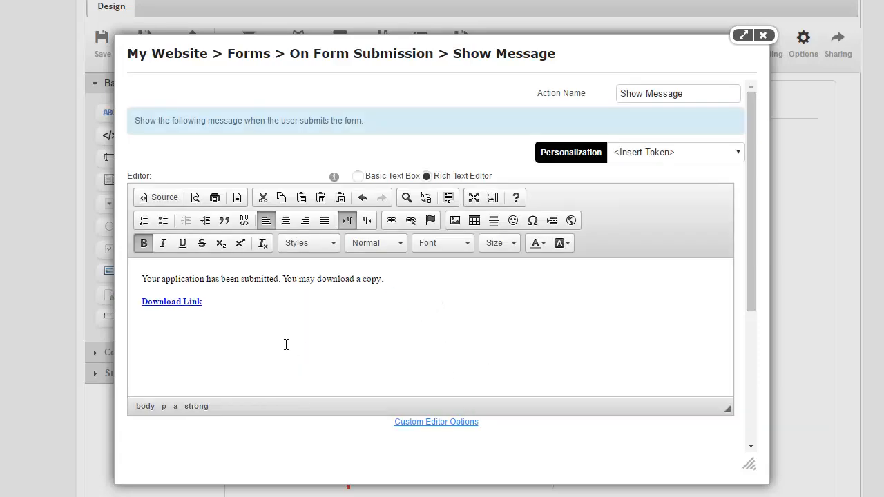
pyautogui.scroll(-3, 290, 345)
pyautogui.scroll(-3, 257, 346)
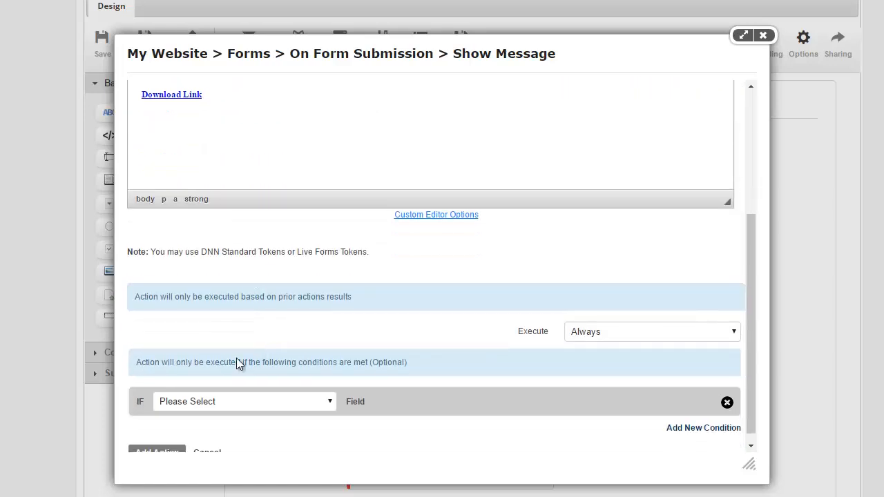
pyautogui.scroll(-2, 236, 358)
# Save the Show Message action and add a Send Email action named Email Application
pyautogui.click(157, 441)
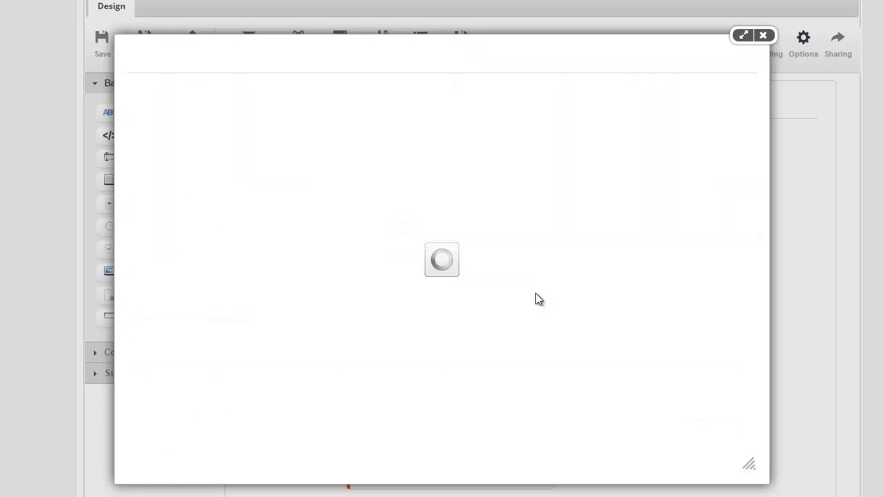
pyautogui.click(166, 142)
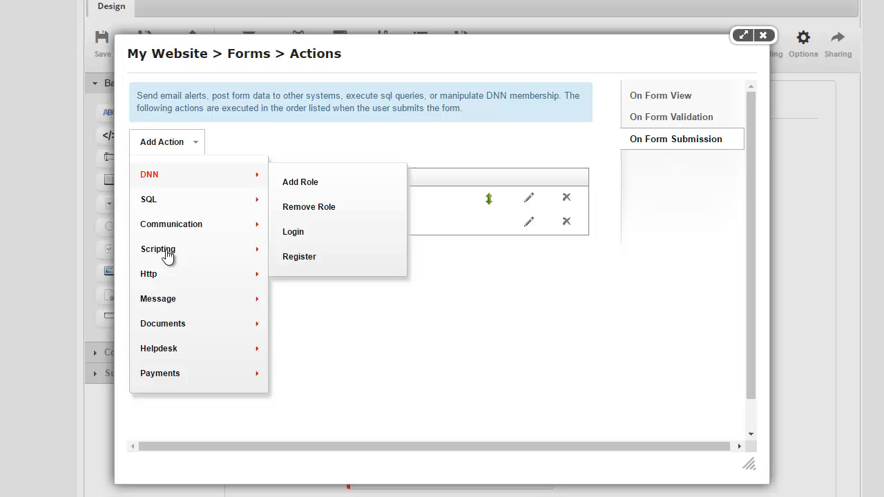
pyautogui.click(313, 233)
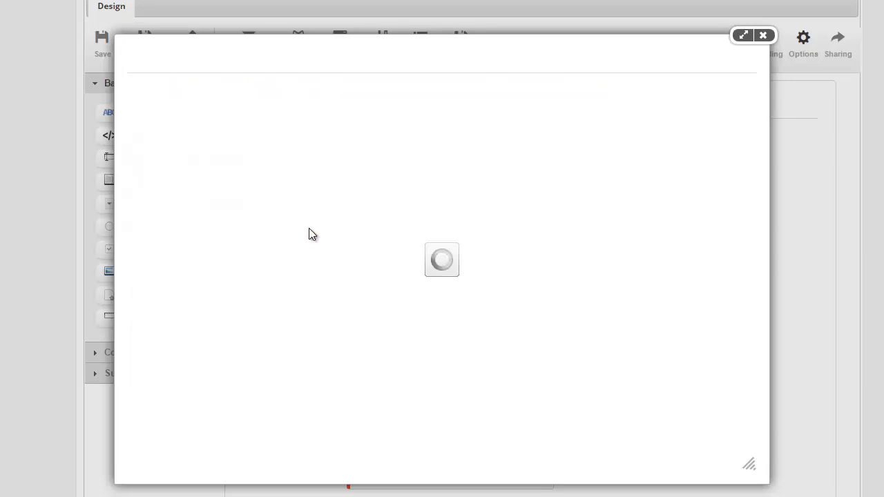
pyautogui.click(669, 97)
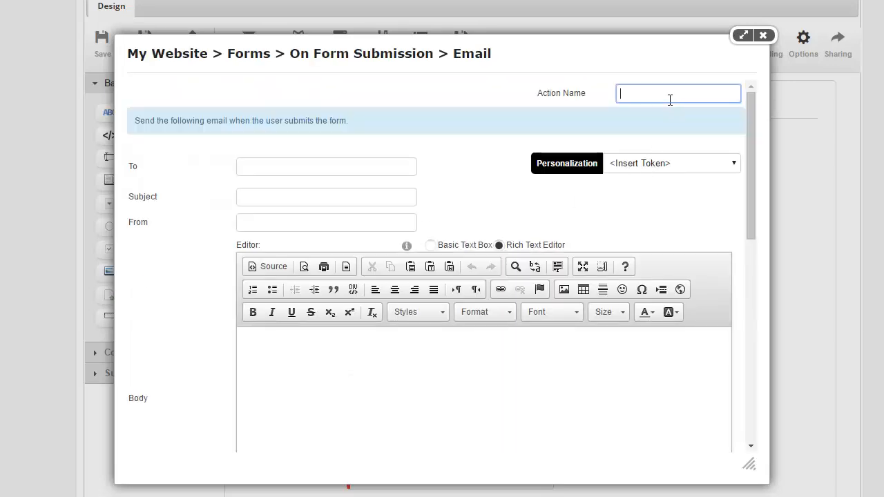
pyautogui.write('mail Appl')
pyautogui.write('ication')
pyautogui.click(368, 167)
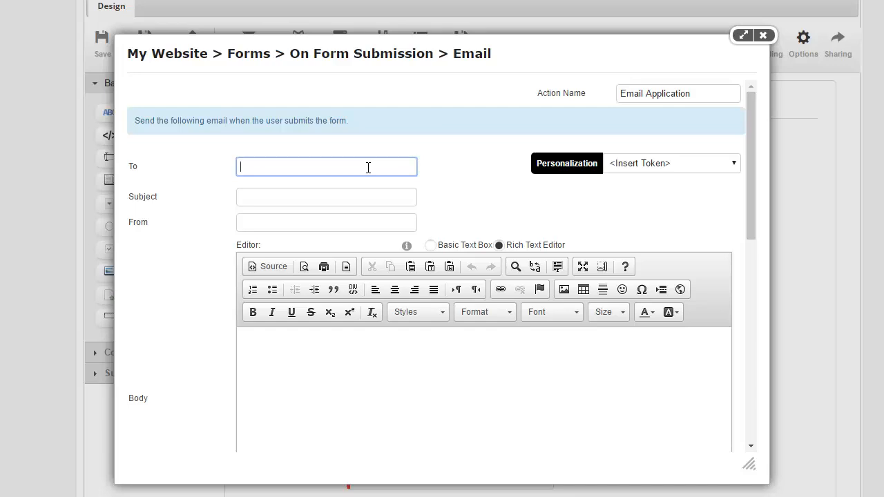
pyautogui.write('@yourcompany')
pyautogui.write('.com')
pyautogui.press('Tab')
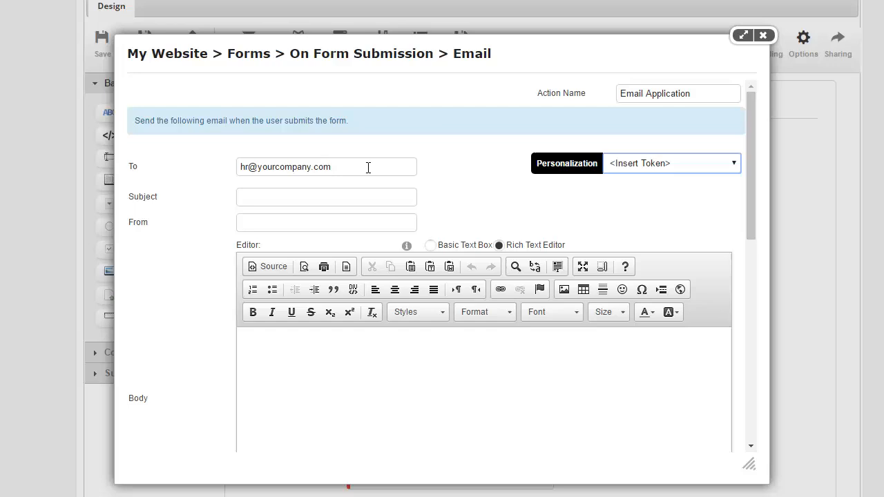
pyautogui.press('Tab')
pyautogui.write('Ne')
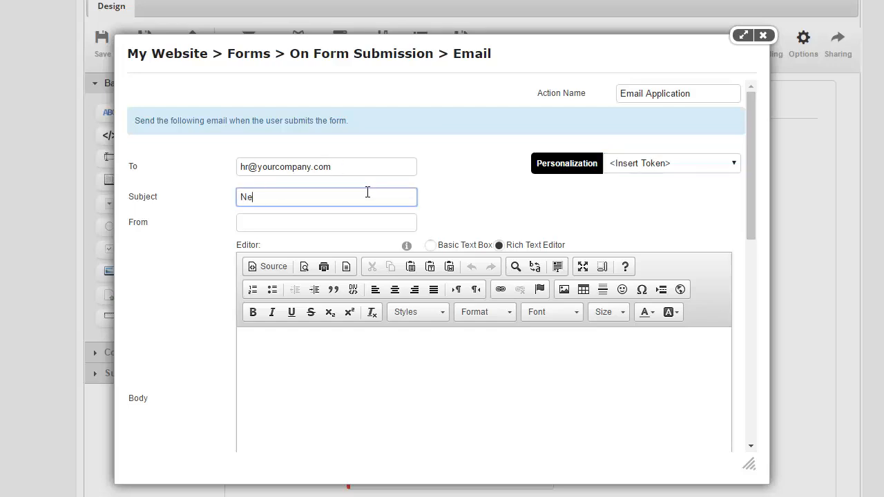
pyautogui.write('w Application')
pyautogui.press('Tab')
pyautogui.write('noreply@')
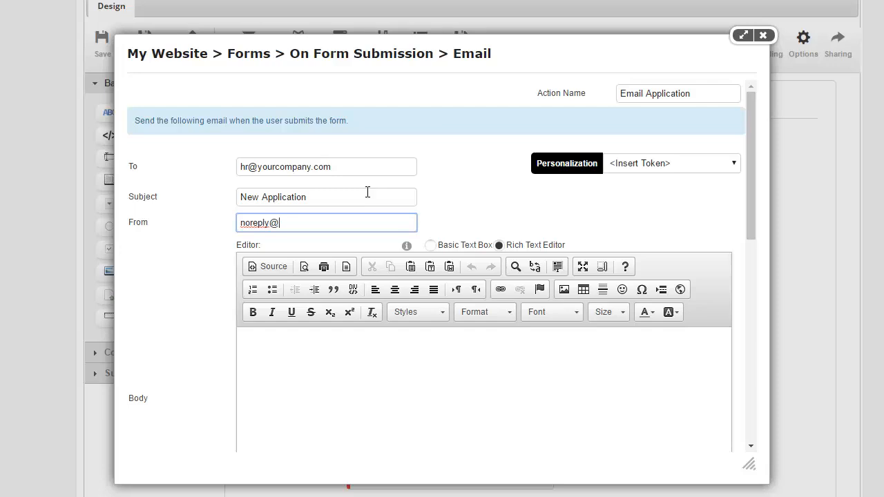
pyautogui.write('your')
pyautogui.write('company.com')
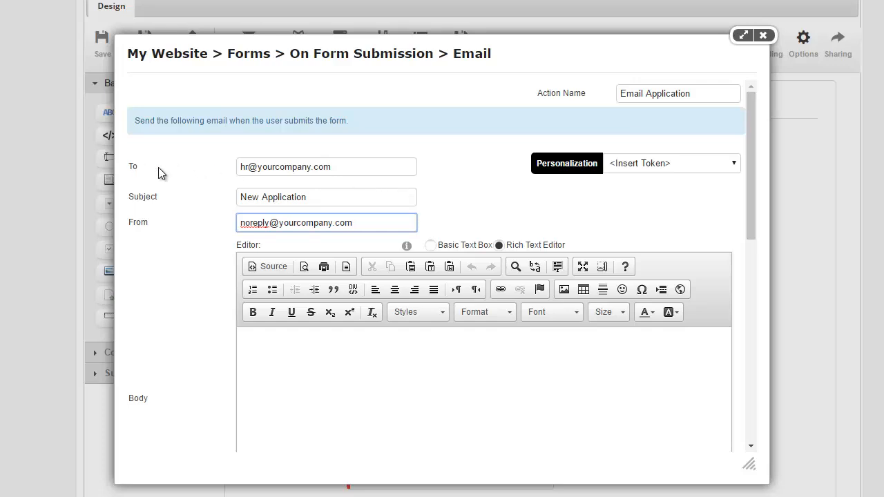
pyautogui.click(324, 167)
# Set the email body to "A new application is attached to this email."
pyautogui.click(669, 163)
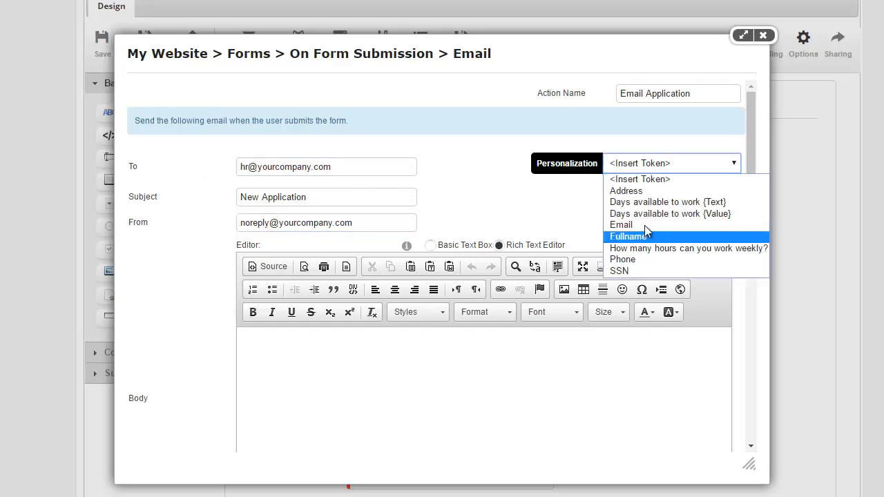
pyautogui.doubleClick(368, 168)
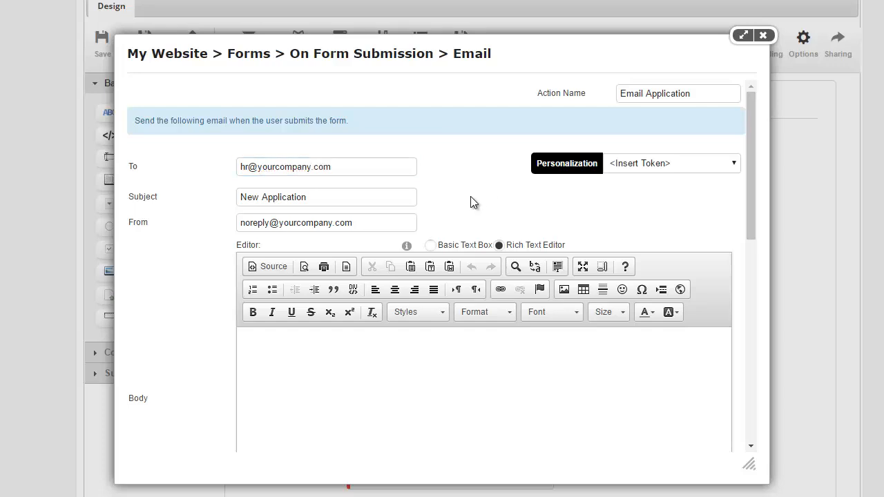
pyautogui.scroll(-3, 470, 196)
pyautogui.click(435, 315)
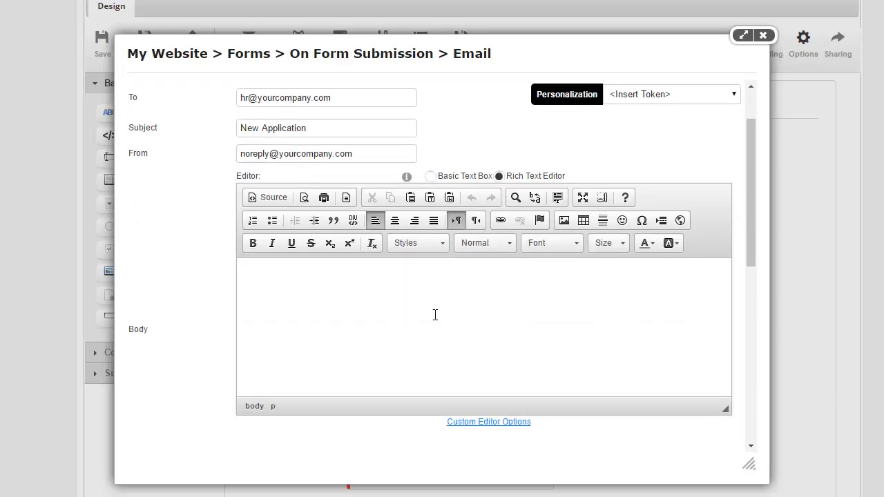
pyautogui.write('A new appl')
pyautogui.write('icatio')
pyautogui.press('BackSpace')
pyautogui.press('BackSpace')
pyautogui.press('BackSpace')
pyautogui.write('is att')
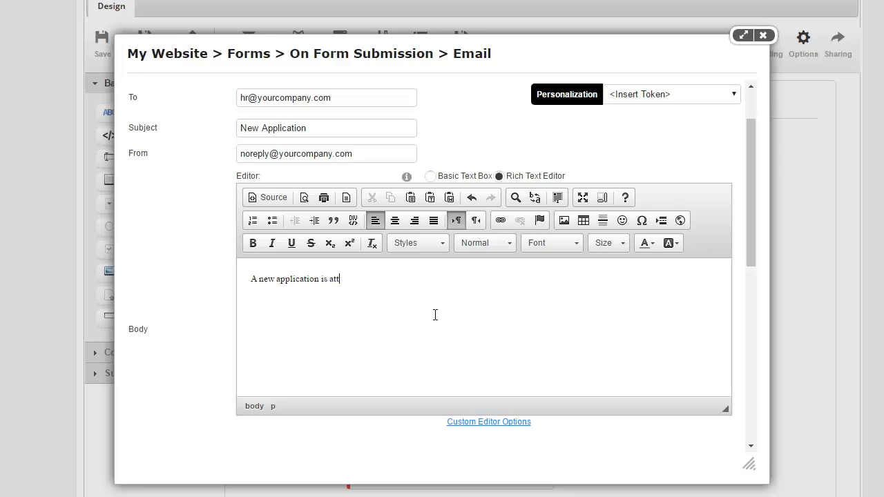
pyautogui.write('ached to this email.')
pyautogui.scroll(-5, 435, 315)
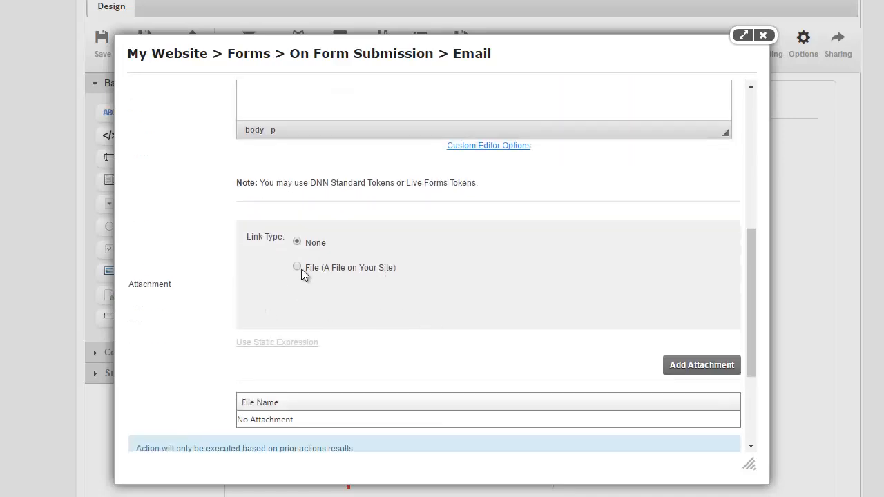
# Attach the stamped file via the static expression [Application:path]
pyautogui.doubleClick(149, 284)
pyautogui.click(269, 343)
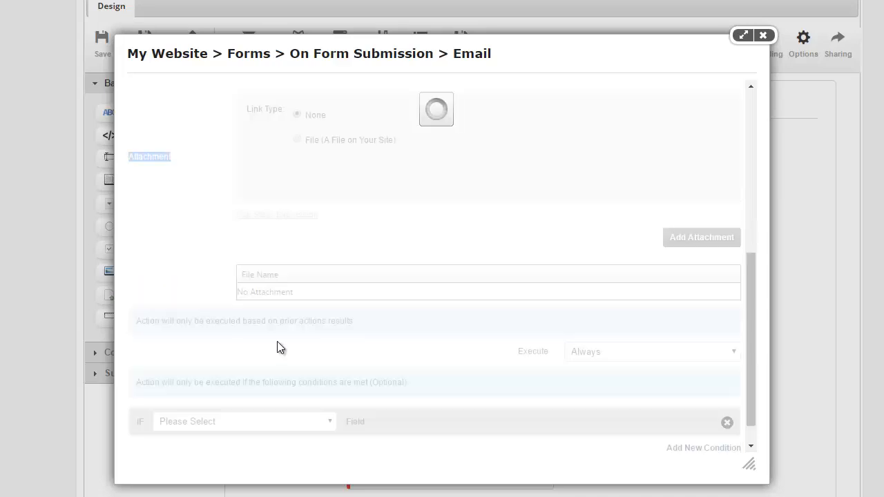
pyautogui.click(299, 236)
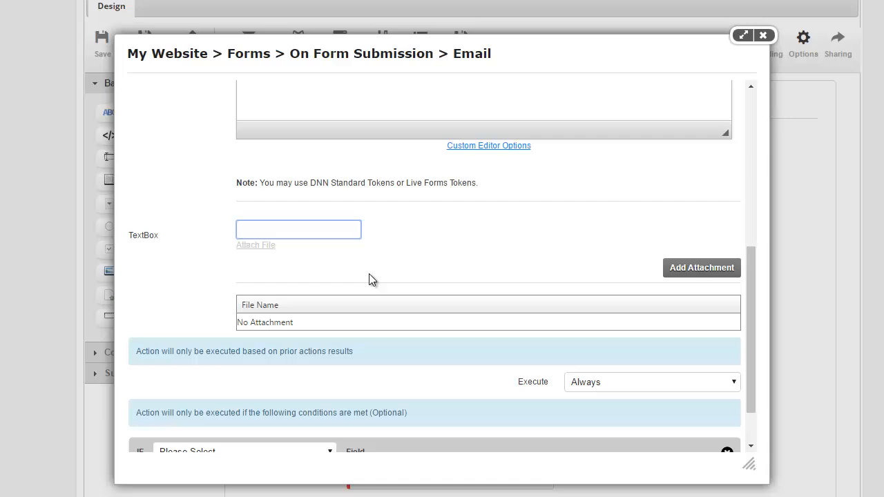
pyautogui.write('[Application:path')
pyautogui.write(']')
pyautogui.click(694, 269)
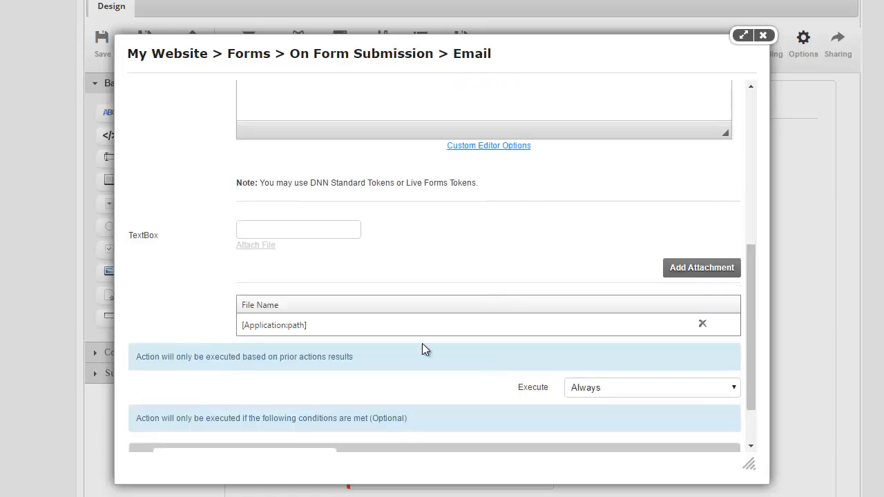
pyautogui.scroll(-1, 302, 356)
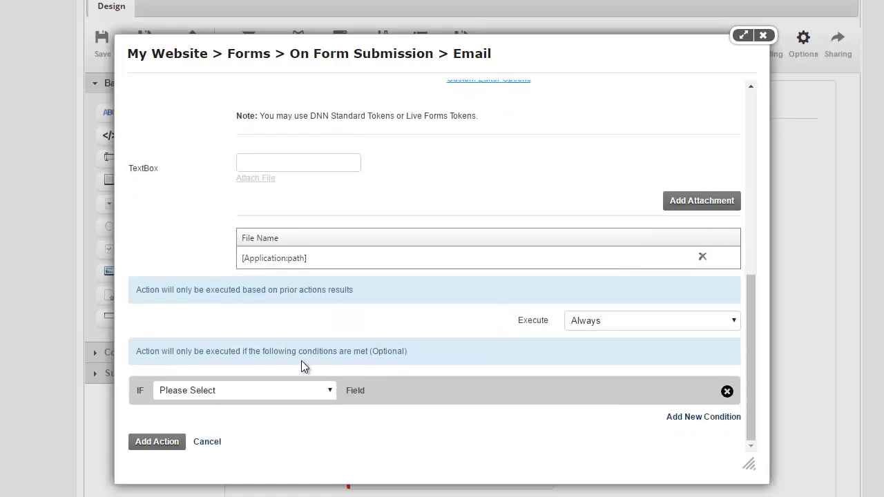
# Save the Email Application action and close the form actions window
pyautogui.click(157, 441)
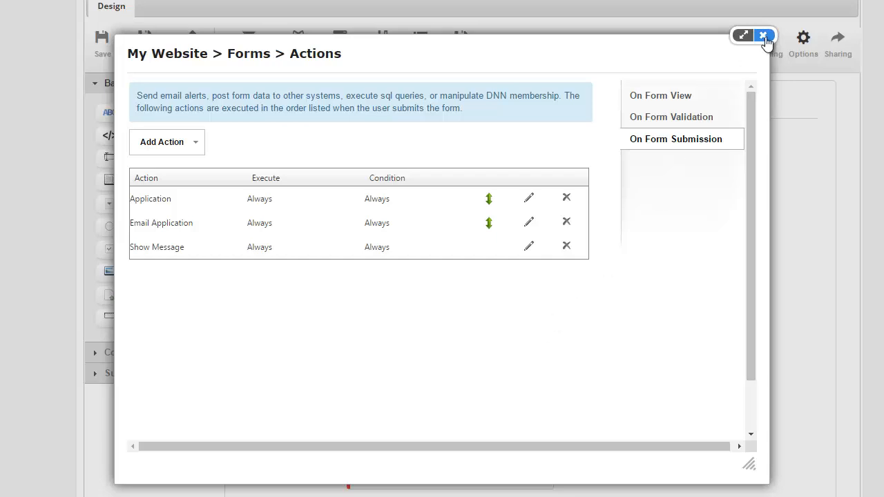
pyautogui.click(763, 35)
# Fill the test application's first name, last name and SSN
pyautogui.click(139, 43)
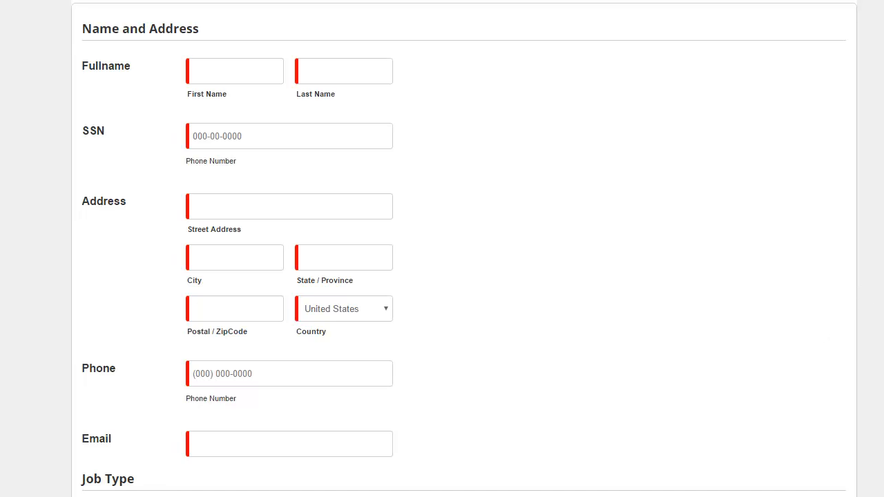
pyautogui.click(242, 76)
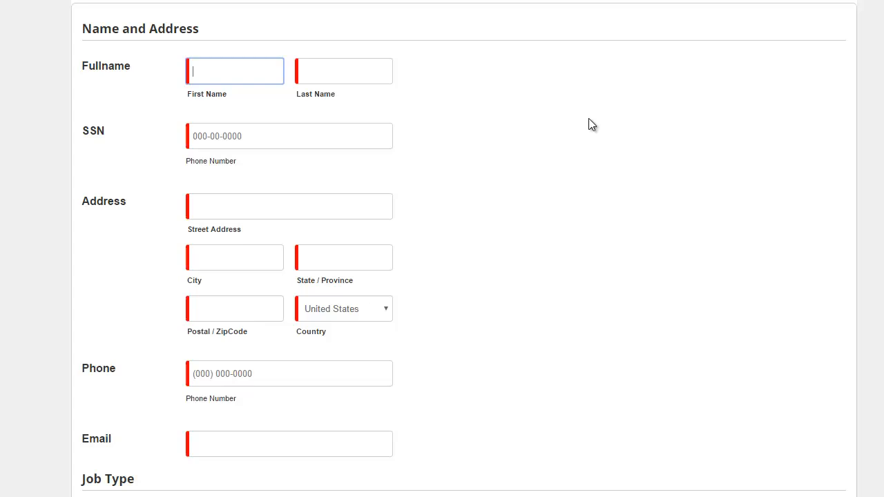
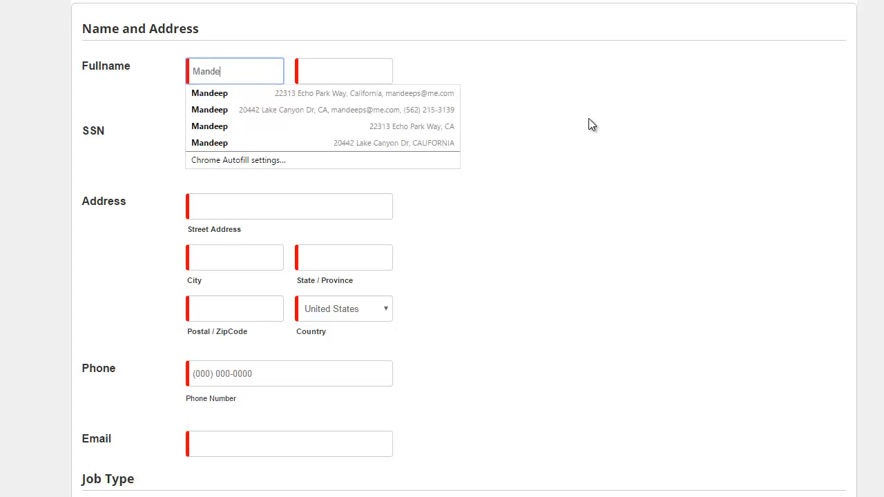
pyautogui.press('Tab')
pyautogui.press('Tab')
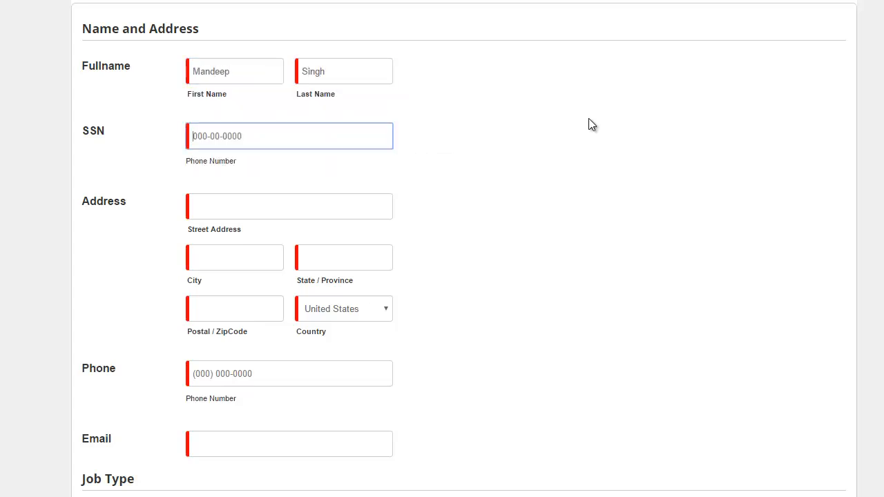
pyautogui.write('123')
pyautogui.write('2-1234')
pyautogui.press('Tab')
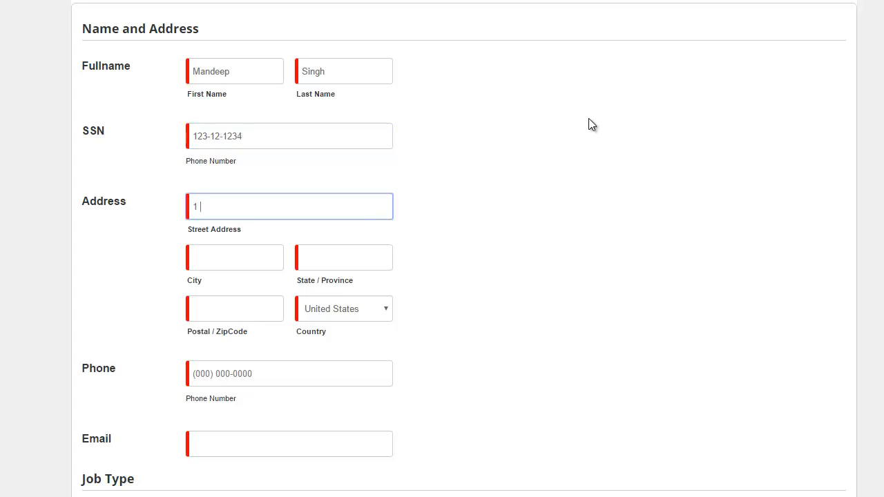
pyautogui.write('y')
pyautogui.press('Tab')
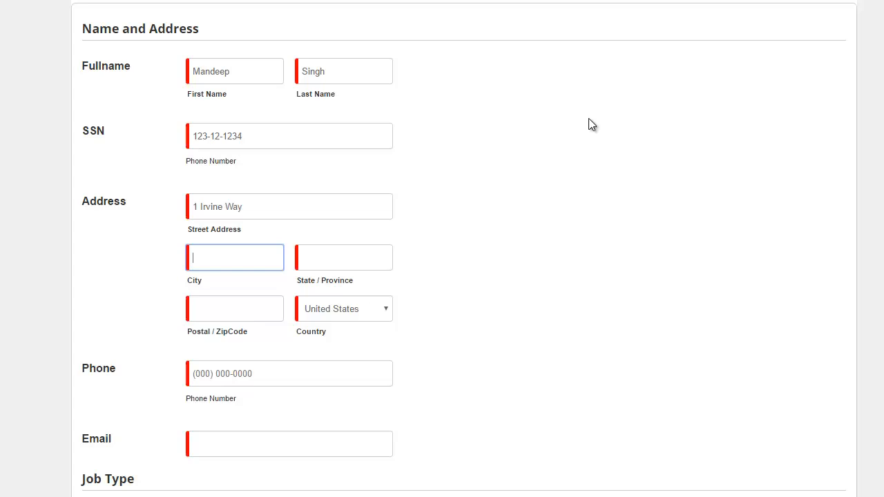
pyautogui.write('ine')
pyautogui.press('Tab')
pyautogui.write('CA')
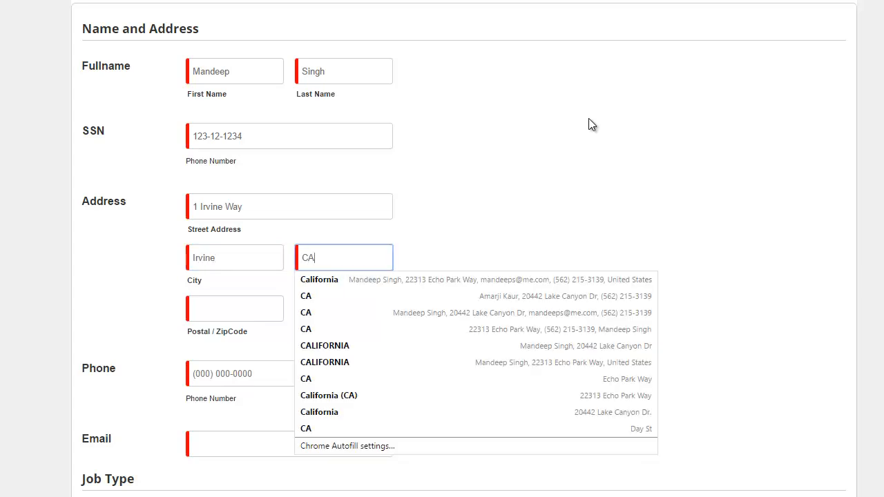
pyautogui.press('Tab')
pyautogui.write('91000')
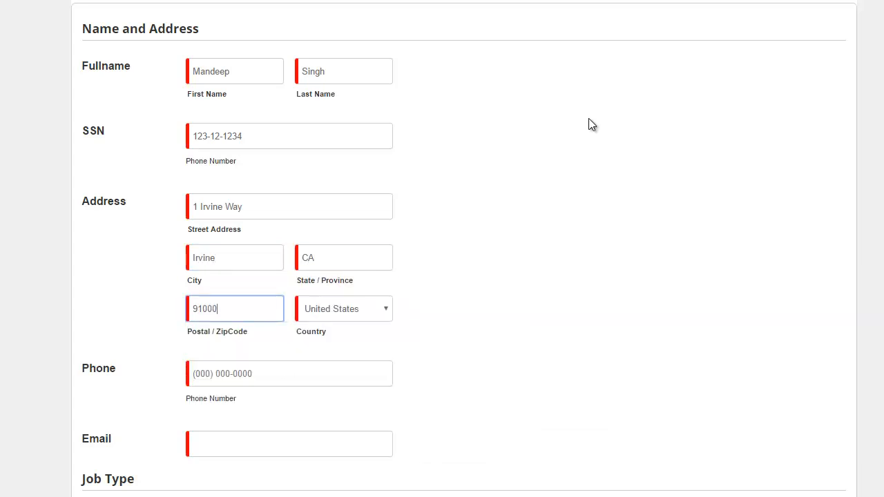
pyautogui.press('Tab')
pyautogui.press('Tab')
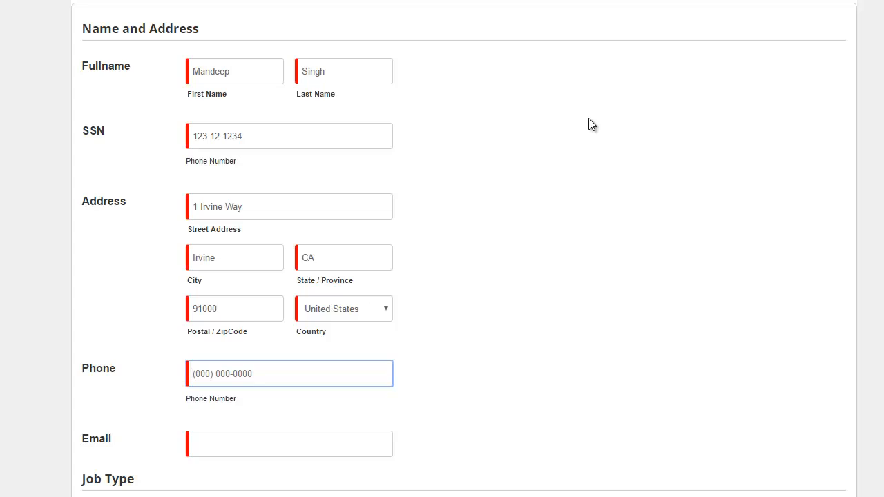
pyautogui.write('562) 123-1234')
pyautogui.press('Tab')
pyautogui.write('test@testing')
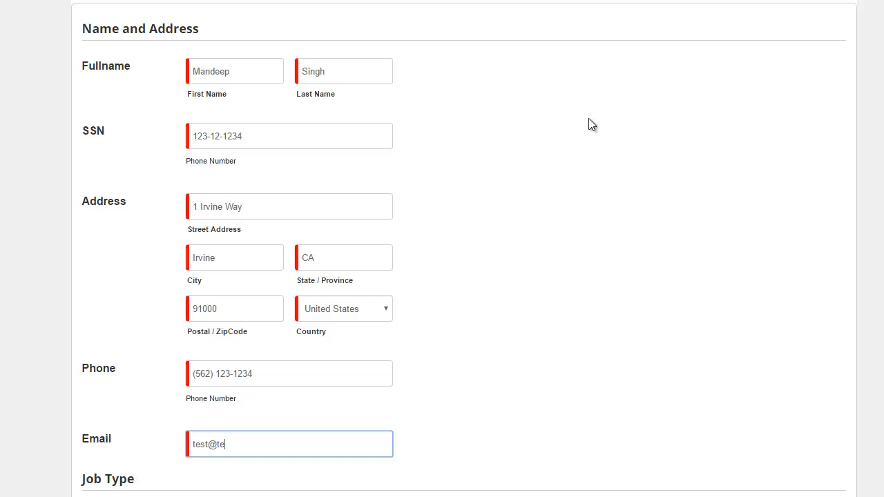
pyautogui.click(560, 140)
pyautogui.scroll(-3, 663, 200)
pyautogui.scroll(-1, 586, 304)
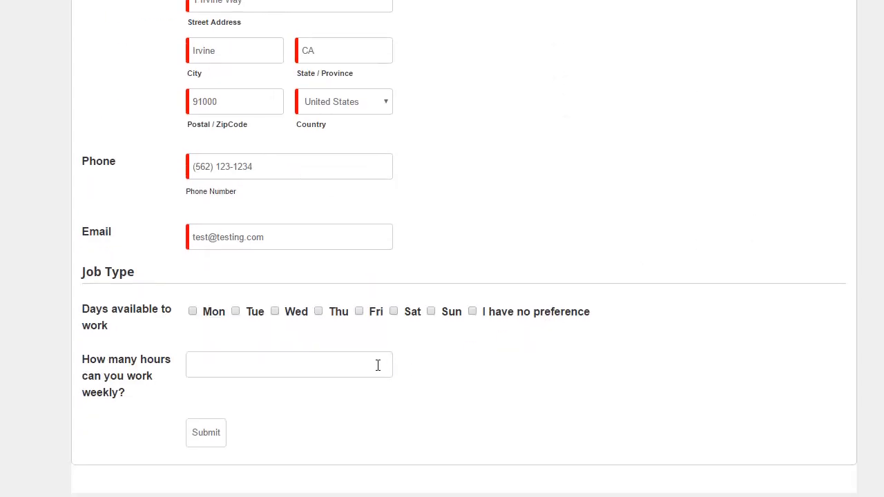
# Submit, then fix the email validation error by removing the trailing space
pyautogui.click(211, 429)
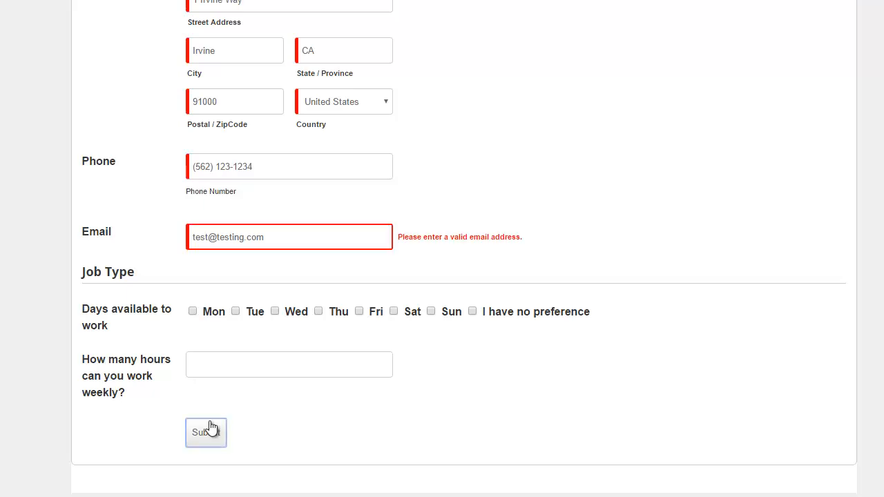
pyautogui.press('BackSpace')
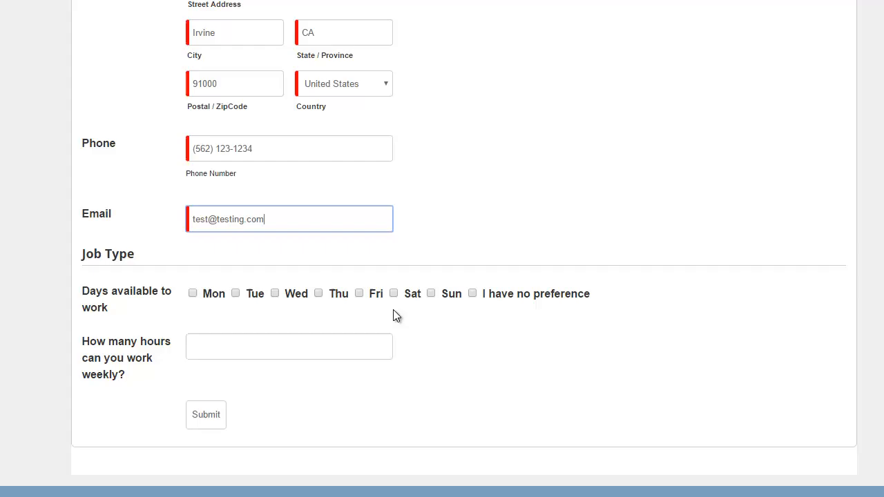
# Submit the application, review the confirmation message and follow the Download Link
pyautogui.click(216, 411)
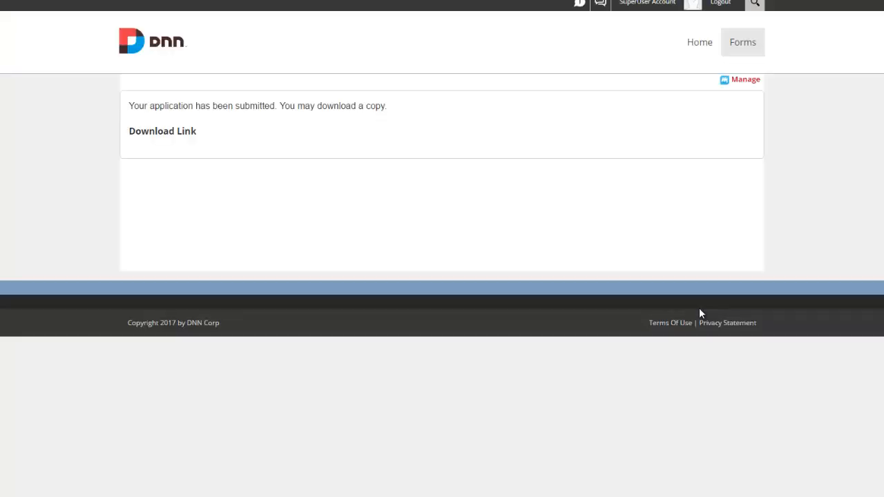
pyautogui.moveTo(151, 105); pyautogui.dragTo(310, 105)
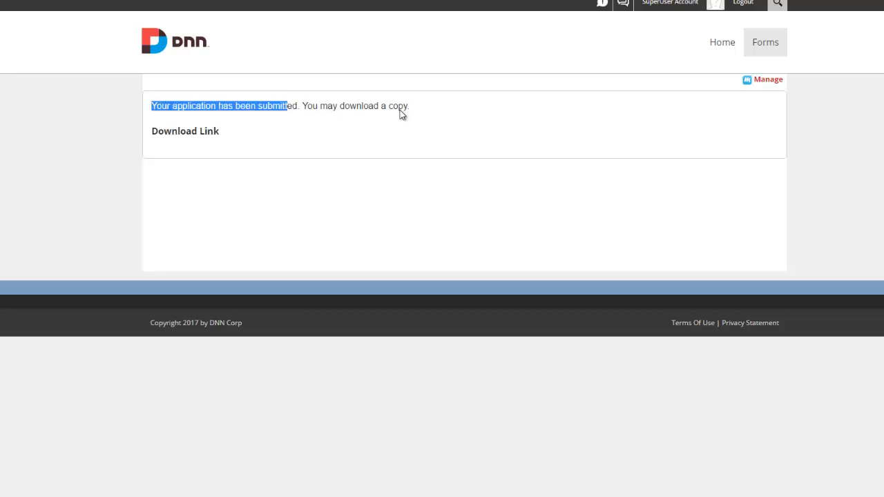
pyautogui.click(361, 138)
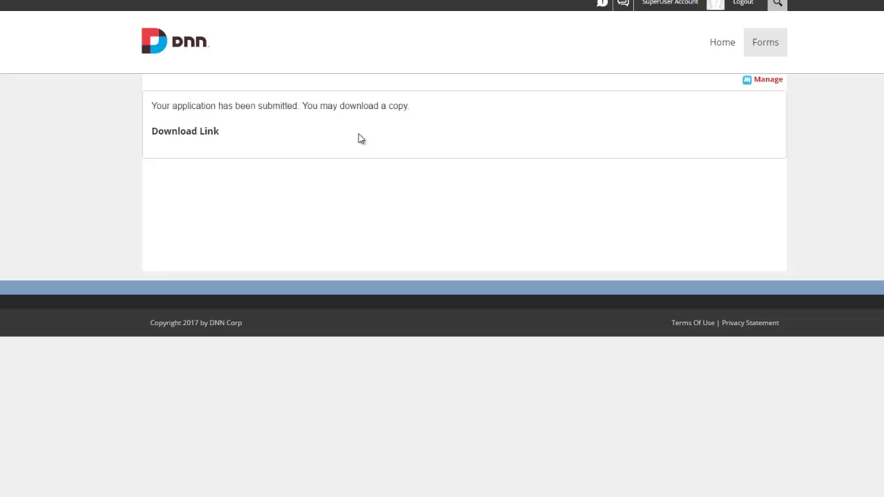
pyautogui.click(198, 135)
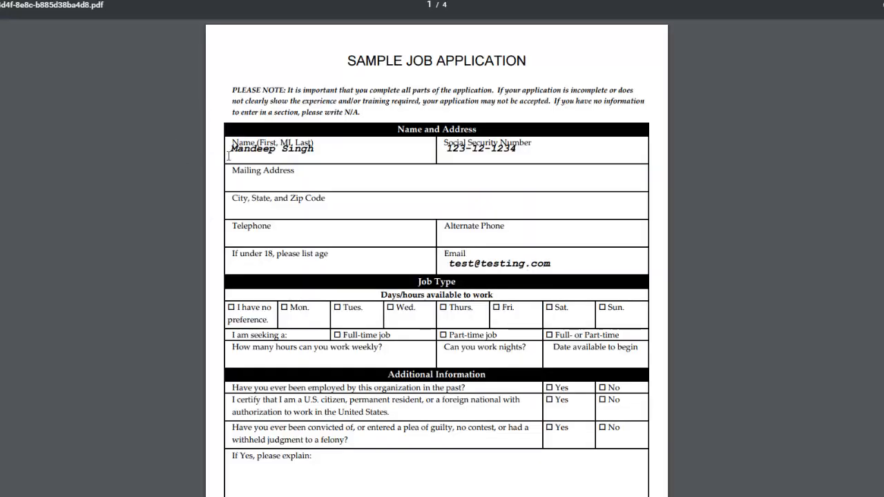
pyautogui.moveTo(232, 150); pyautogui.dragTo(316, 151)
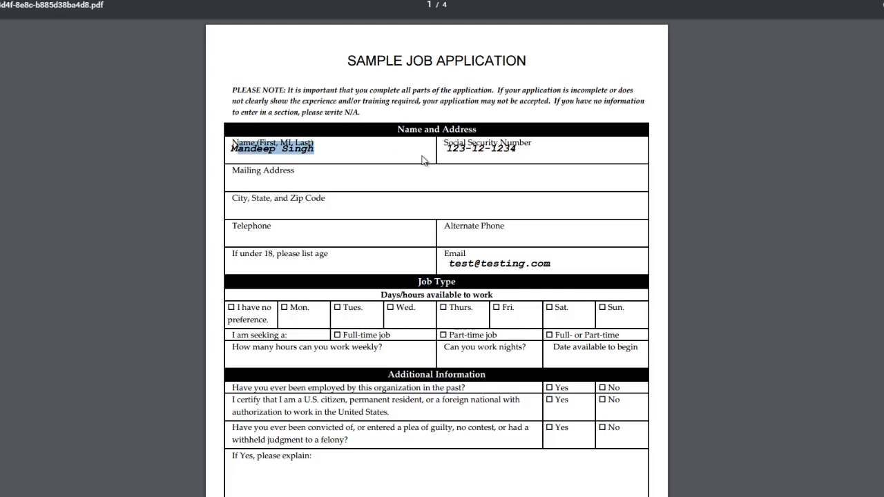
pyautogui.moveTo(446, 149); pyautogui.dragTo(516, 149)
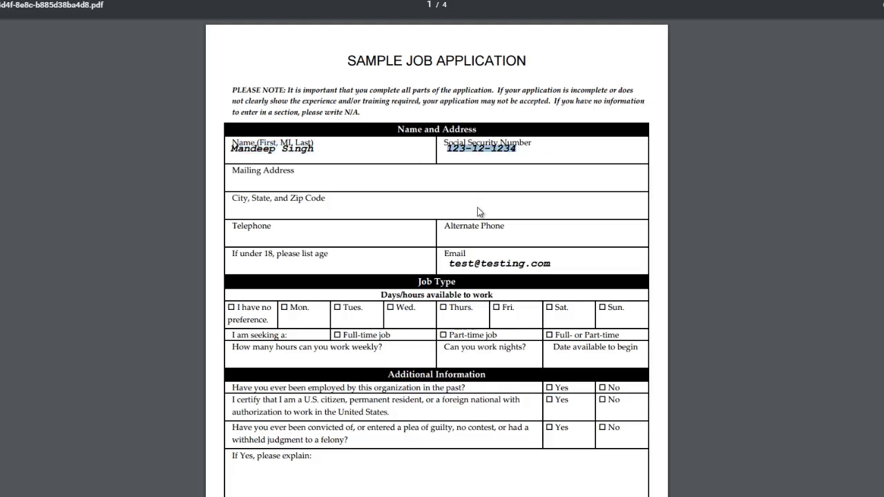
pyautogui.click(456, 263)
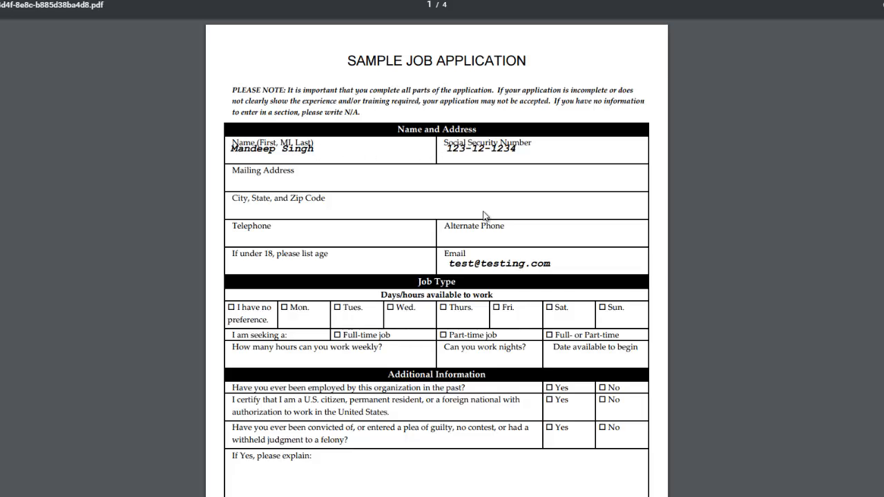
pyautogui.scroll(-1, 360, 356)
pyautogui.scroll(-3, 360, 356)
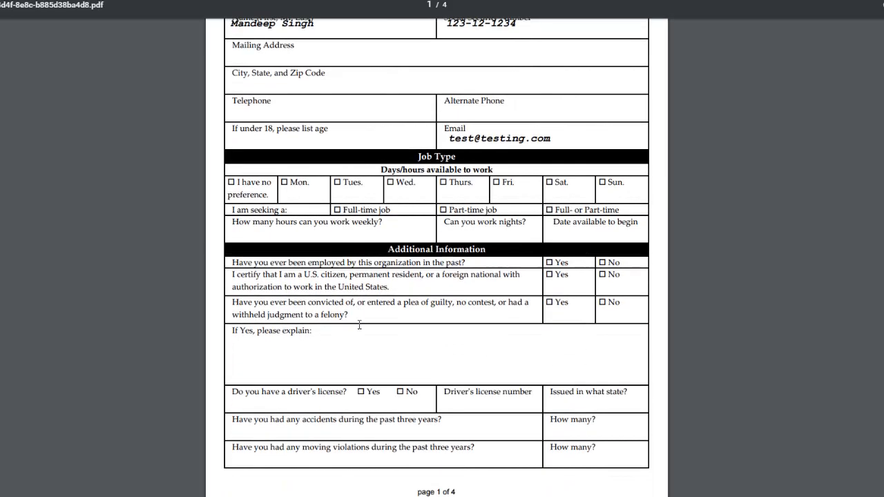
pyautogui.scroll(-3, 360, 356)
pyautogui.scroll(5, 360, 345)
pyautogui.scroll(1, 358, 317)
pyautogui.scroll(1, 359, 317)
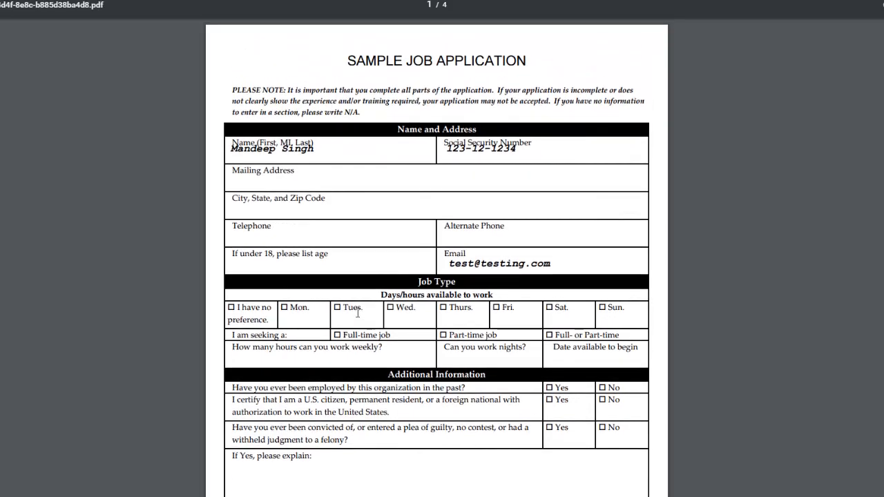
pyautogui.scroll(-2, 358, 316)
pyautogui.scroll(2, 194, 146)
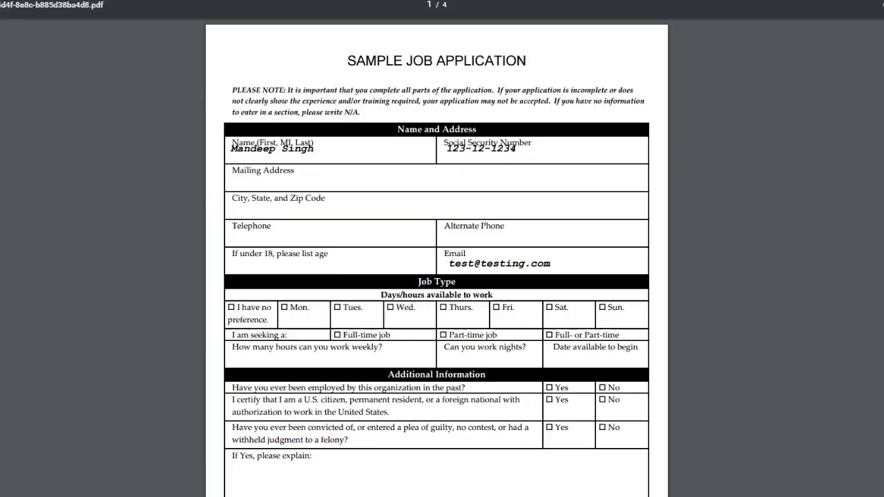
# In Mailtrap's Demo inbox, open the New Application email and its attachment list
pyautogui.click(205, 4)
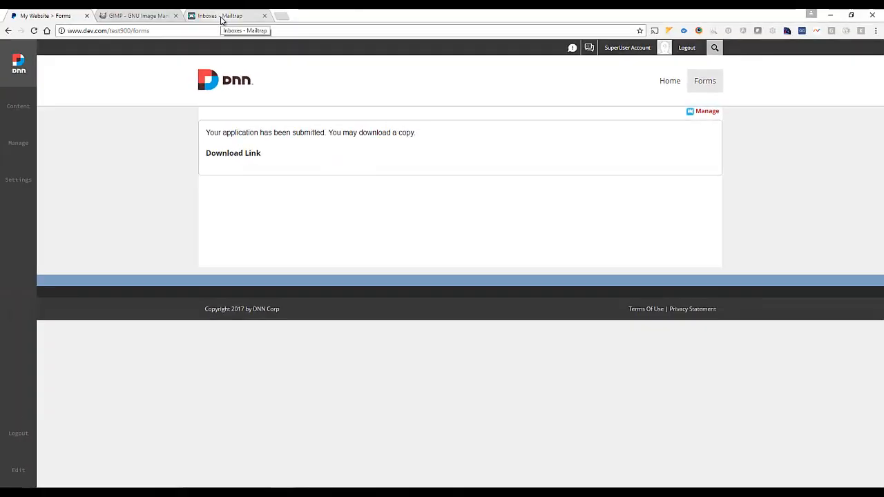
pyautogui.click(223, 16)
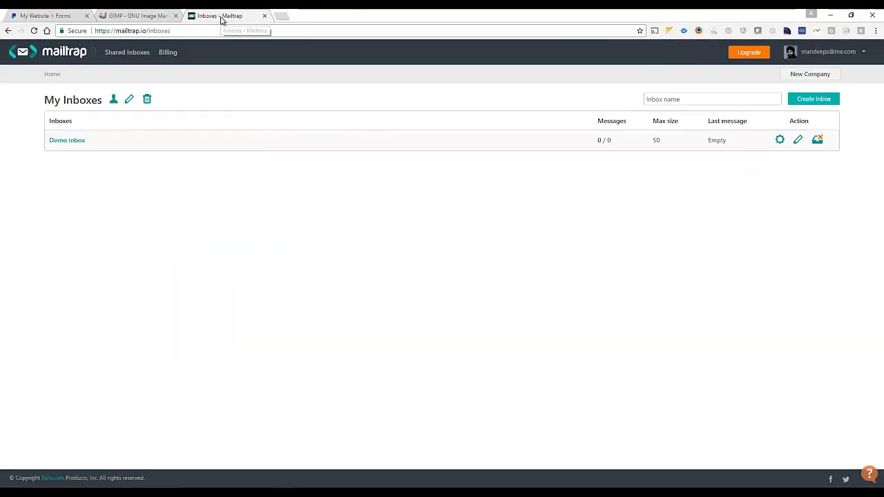
pyautogui.click(69, 140)
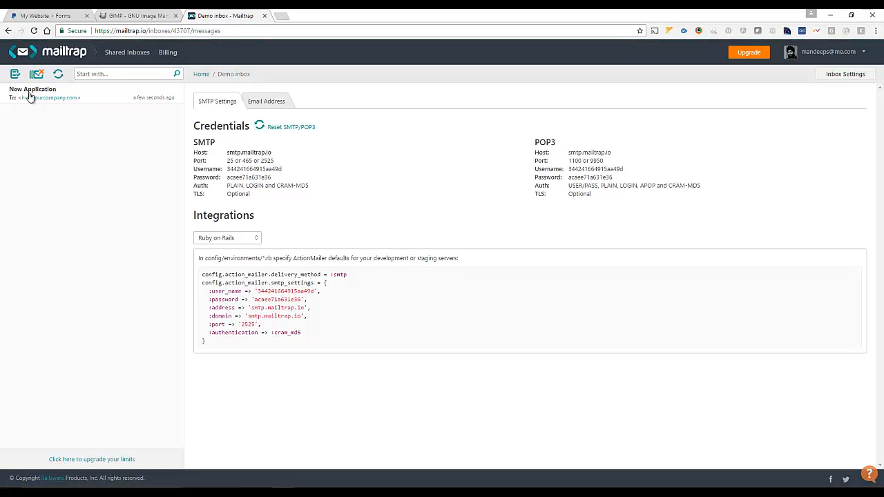
pyautogui.click(92, 97)
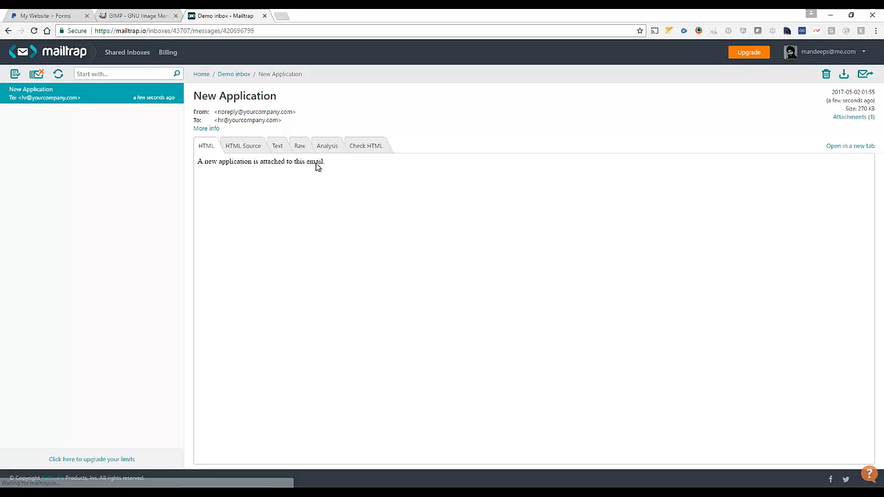
pyautogui.click(853, 117)
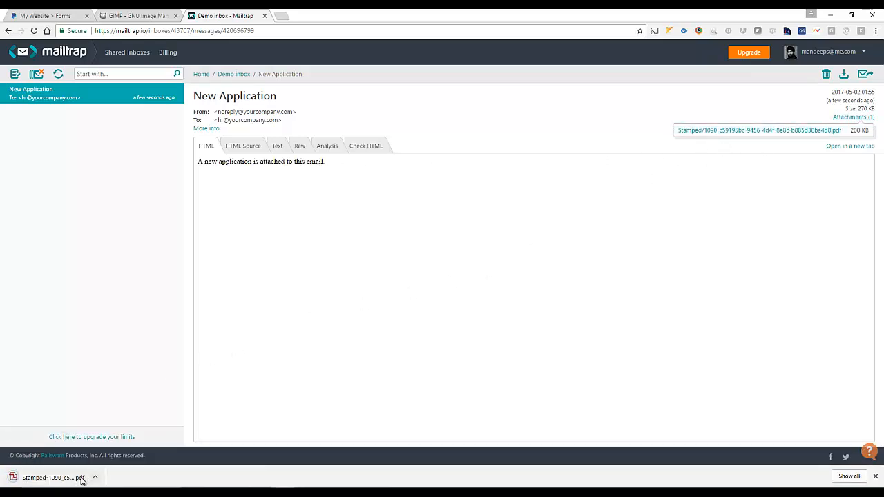
# Review the emailed stamped PDF from the download bar, close it, and return to the form confirmation page
pyautogui.click(52, 478)
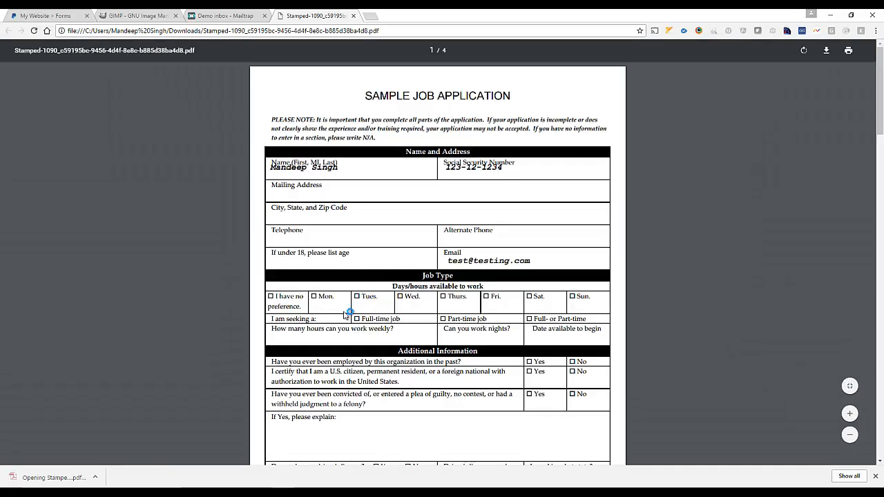
pyautogui.scroll(-1, 515, 291)
pyautogui.scroll(1, 449, 276)
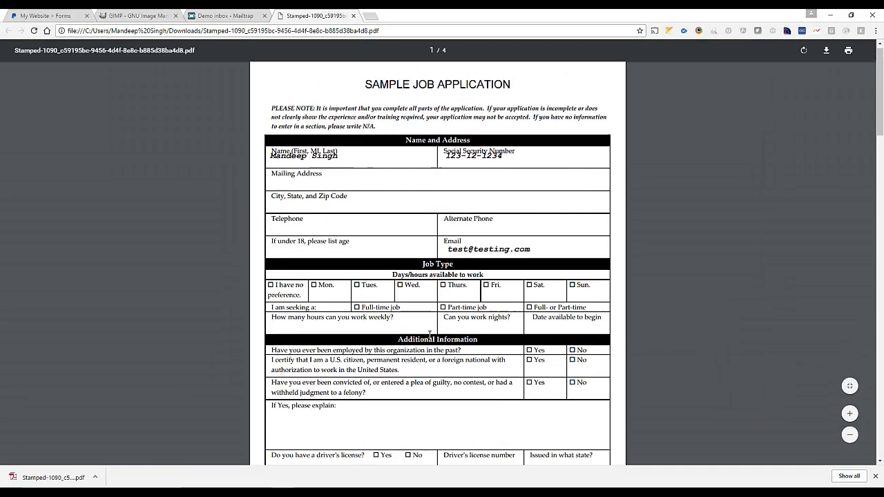
pyautogui.click(354, 15)
pyautogui.click(71, 17)
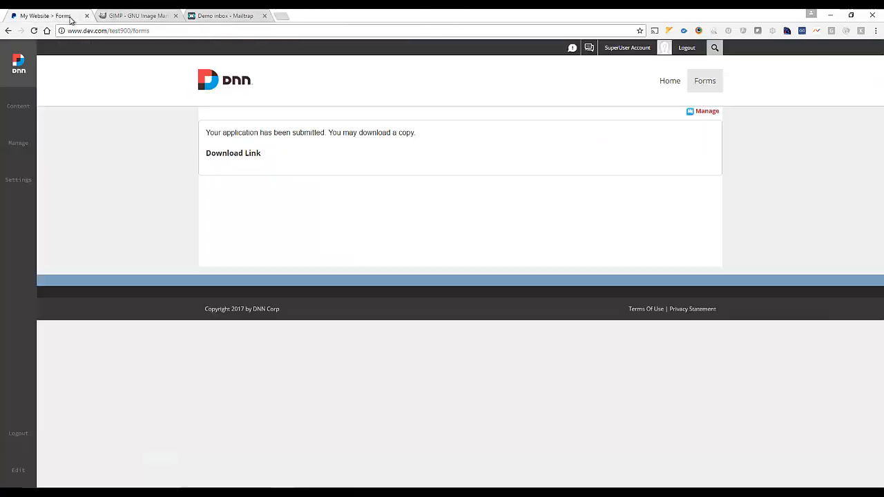